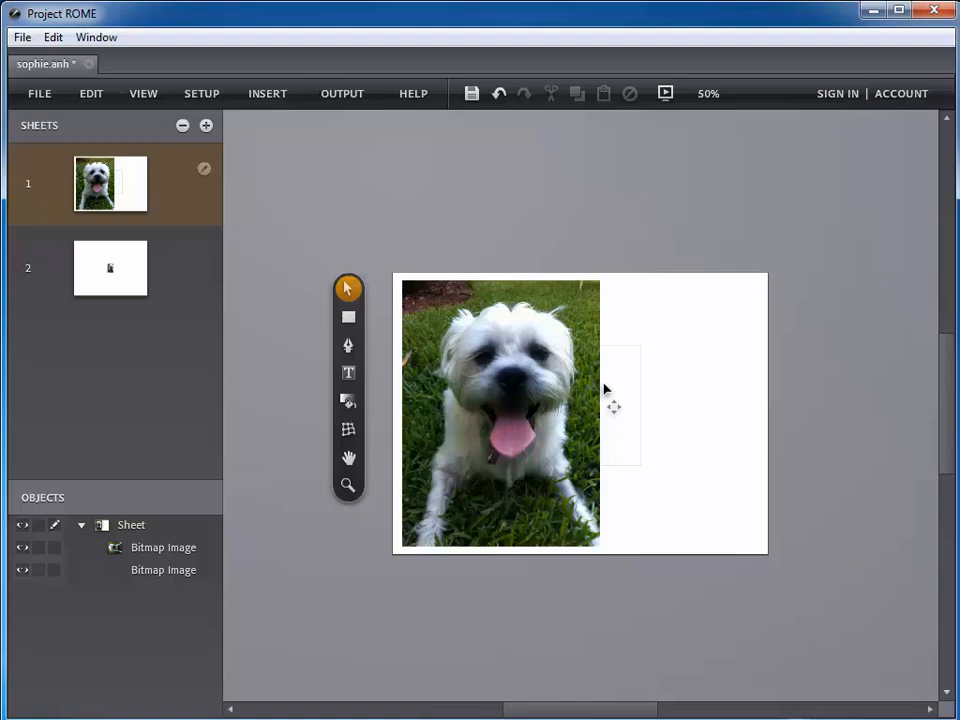
# - Change the sheet zoom from 50% to 100% so the dog photo fills the view
pyautogui.click(710, 97)
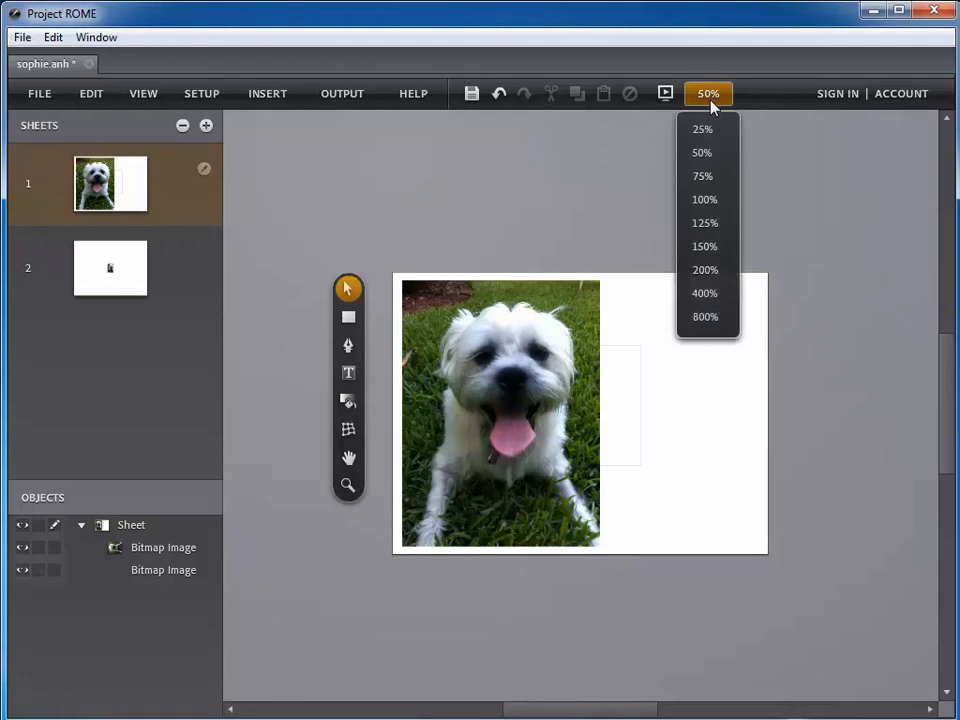
pyautogui.click(708, 201)
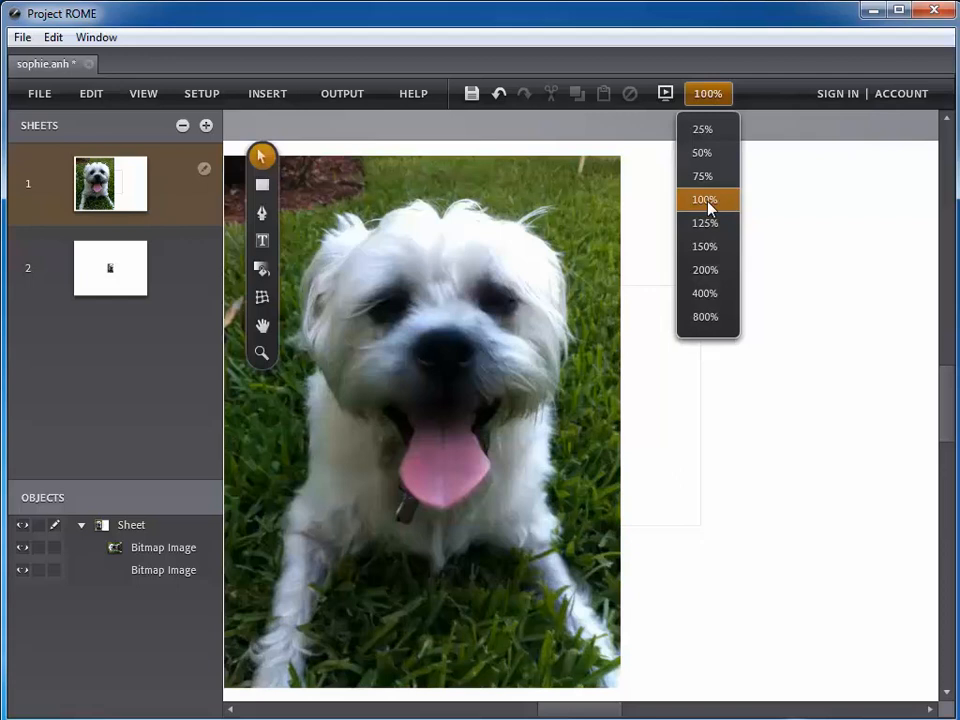
pyautogui.click(633, 199)
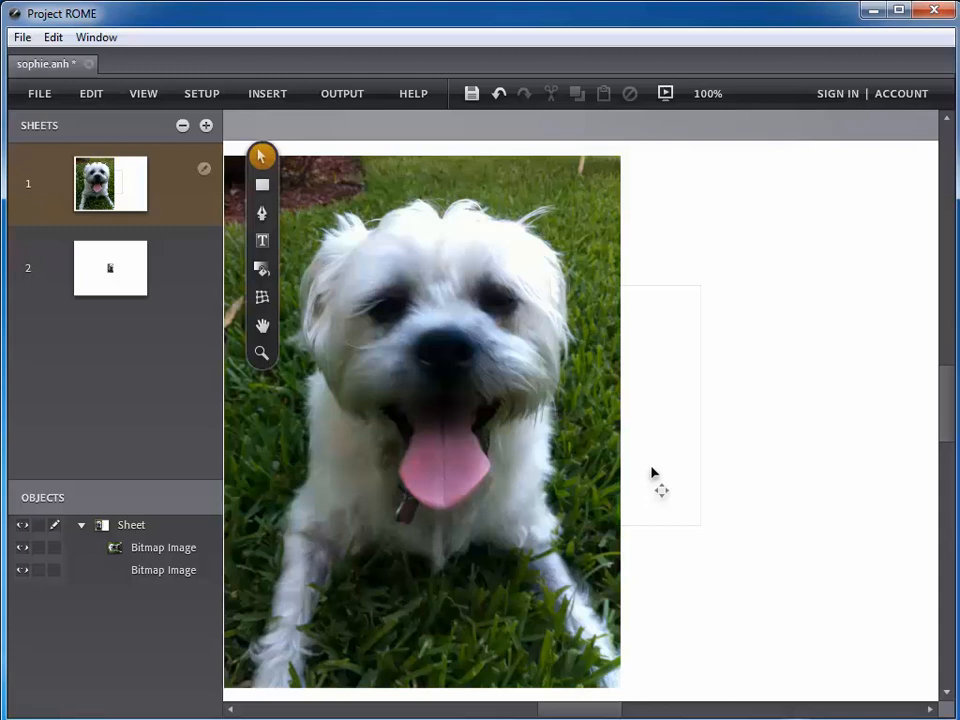
# - Import sophie1.mp3 onto sheet 1 and place it in the white area right of the photo
pyautogui.click(267, 93)
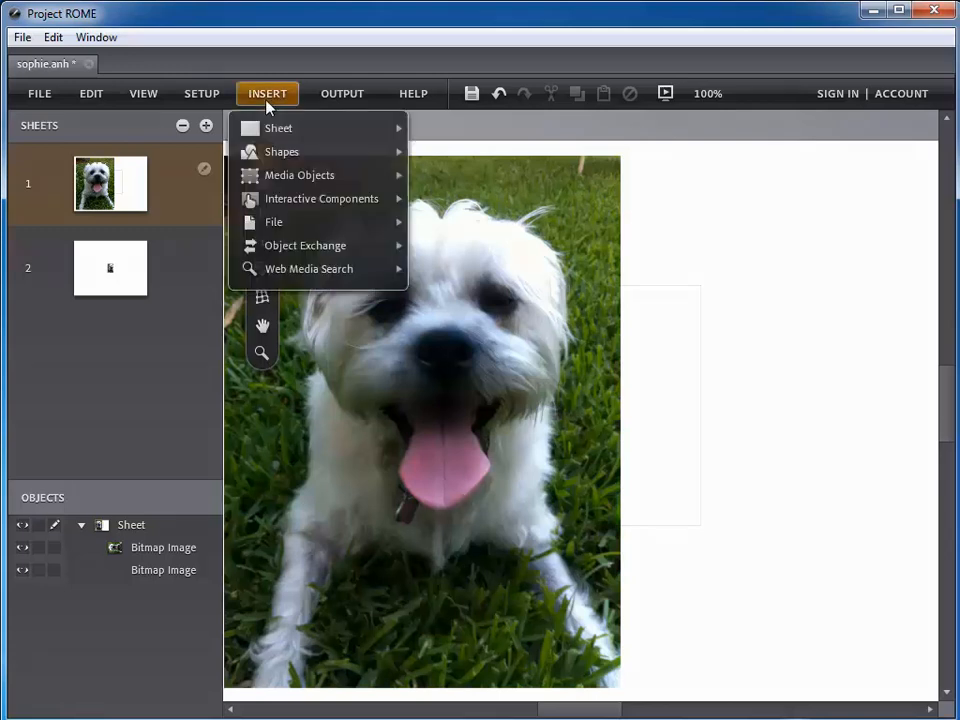
pyautogui.moveTo(285, 228)
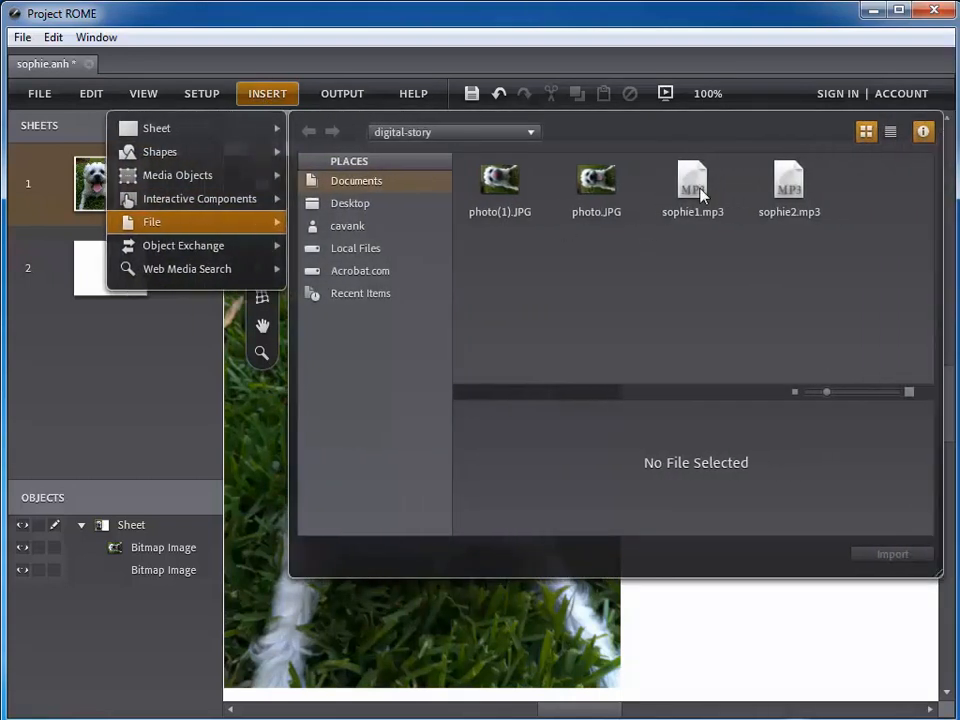
pyautogui.click(693, 188)
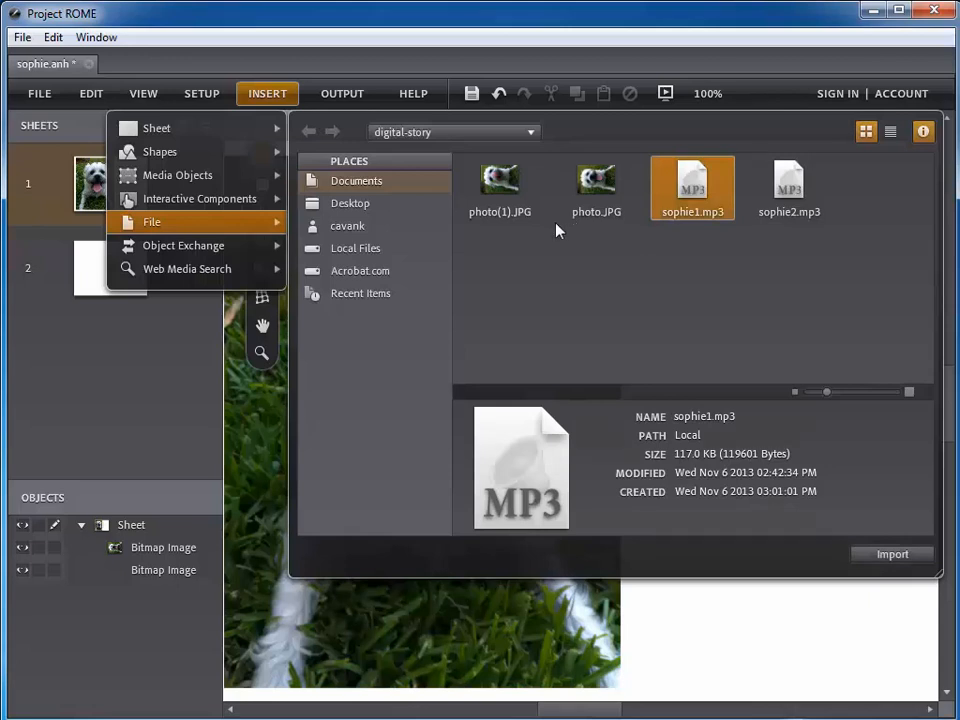
pyautogui.click(886, 558)
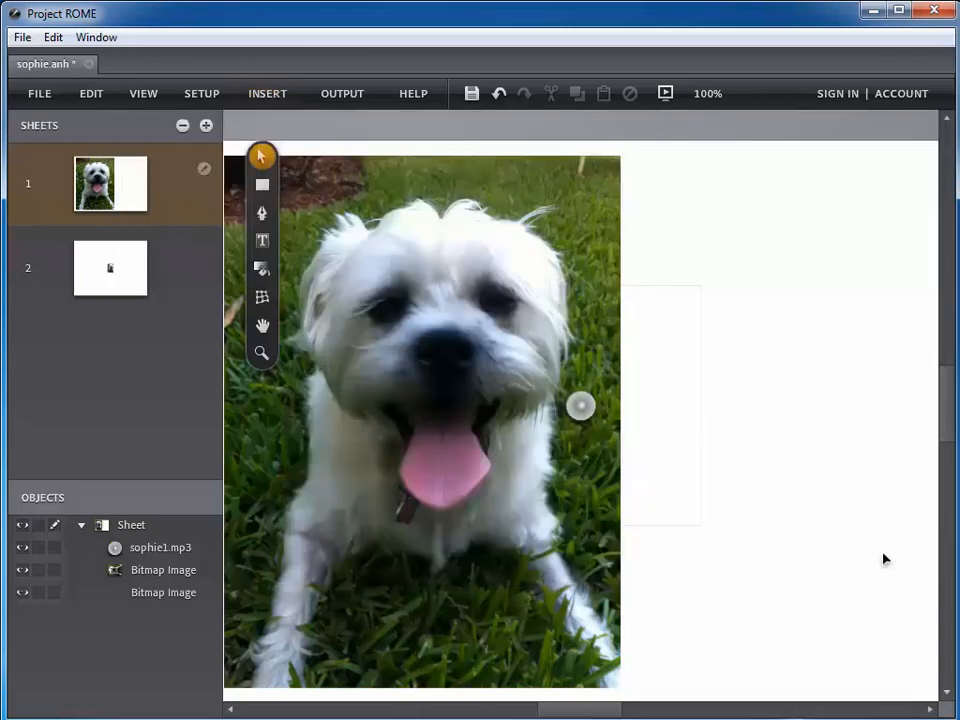
pyautogui.click(588, 409)
pyautogui.moveTo(590, 411); pyautogui.dragTo(810, 424)
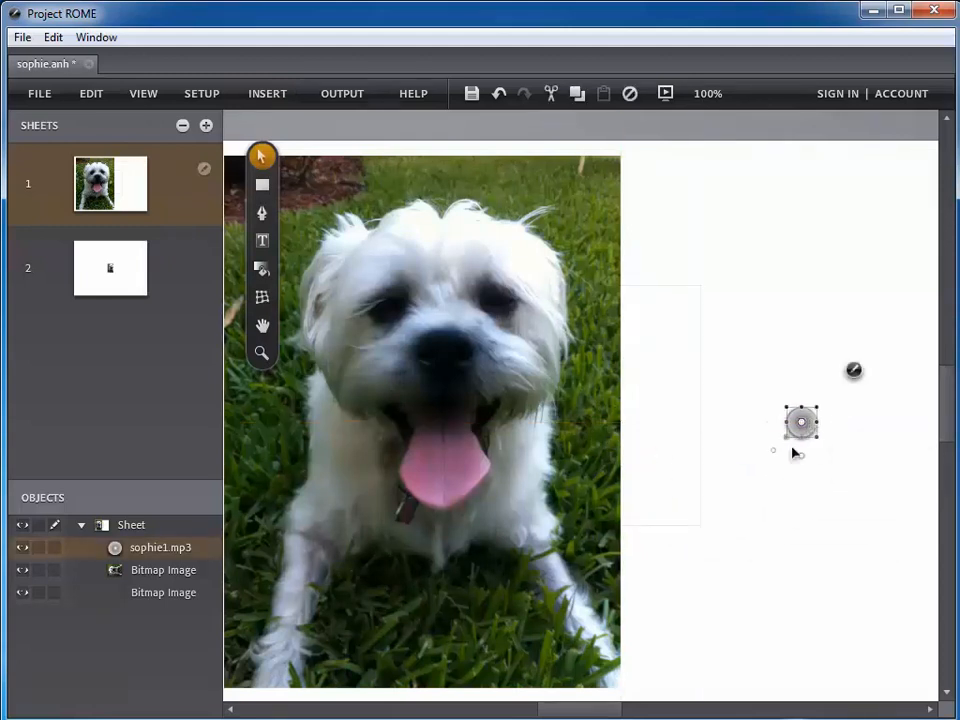
pyautogui.click(780, 484)
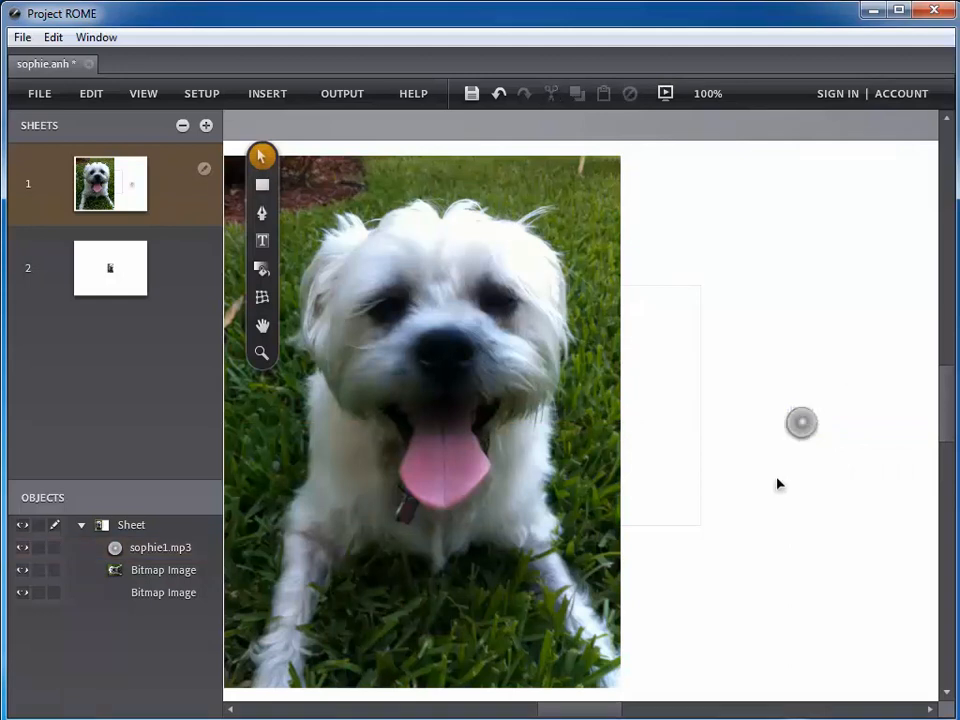
# - Preview sheet 1, then close the preview to return to editing
pyautogui.click(665, 95)
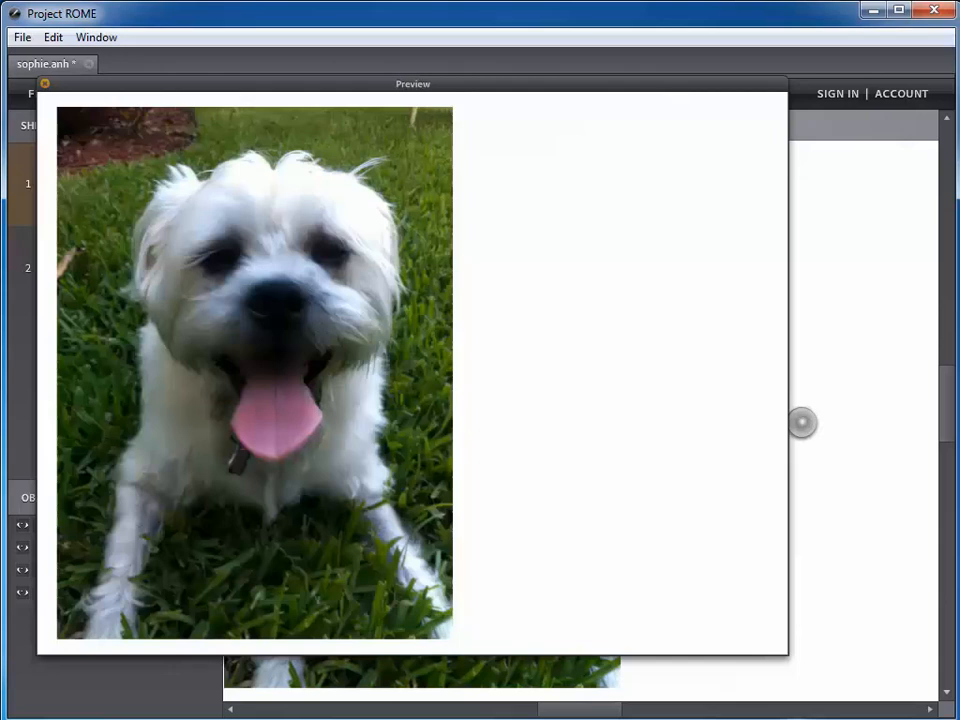
pyautogui.click(44, 83)
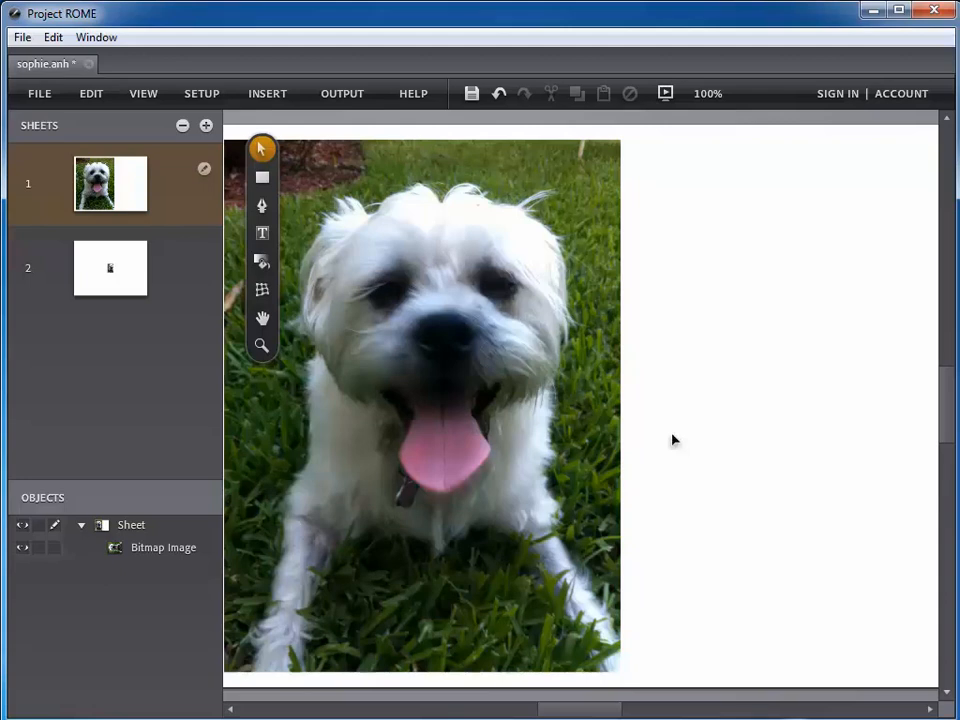
# - Show the timeline panel and insert an interactive Button onto the sheet
pyautogui.click(152, 96)
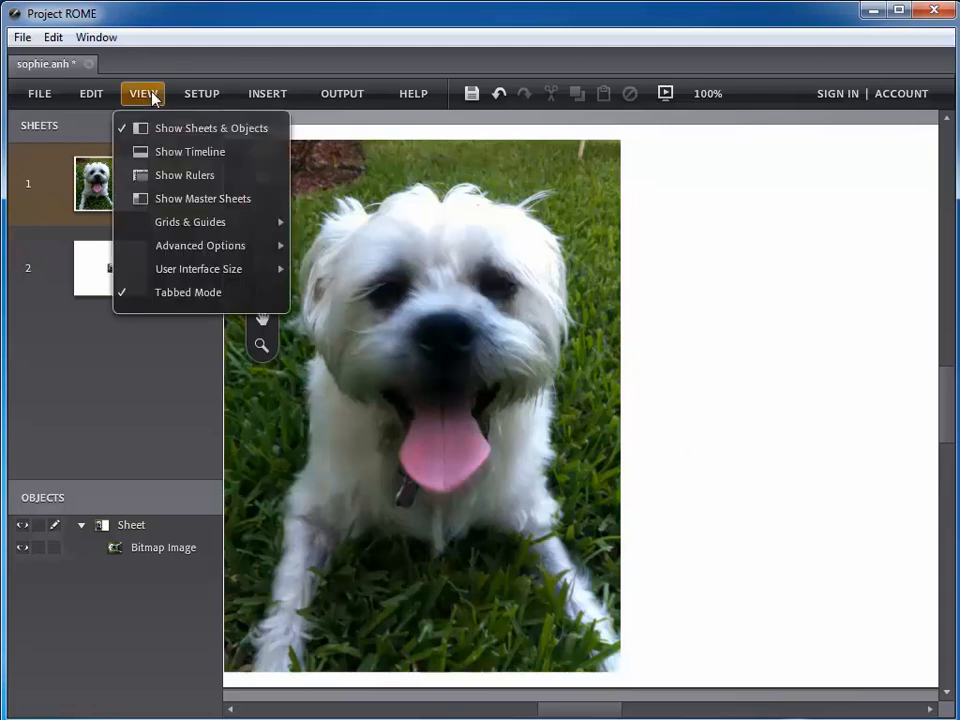
pyautogui.click(157, 155)
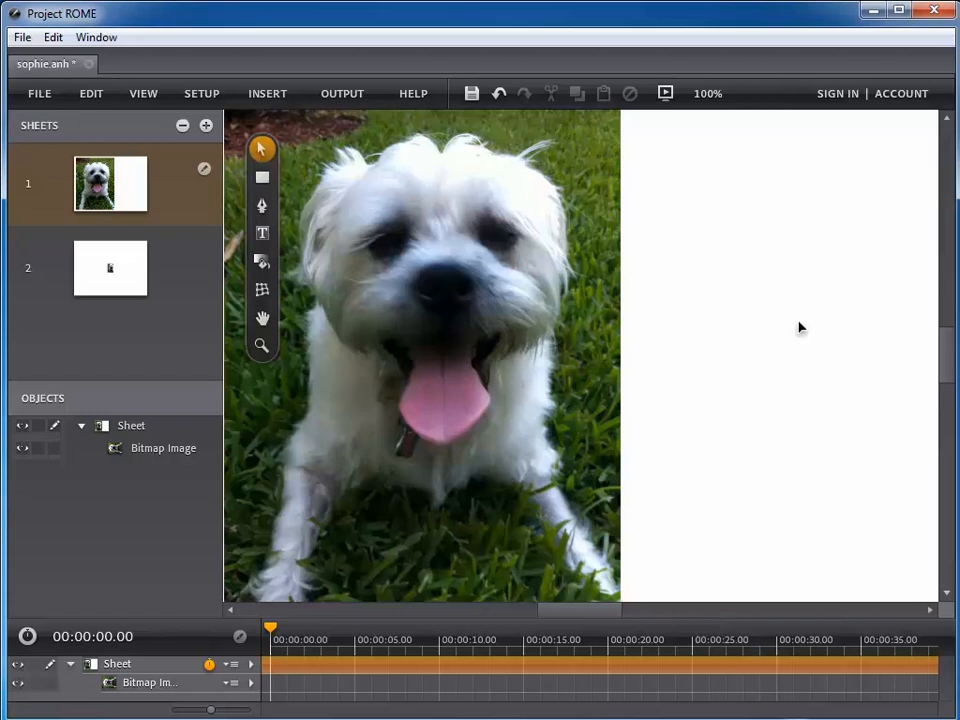
pyautogui.click(264, 96)
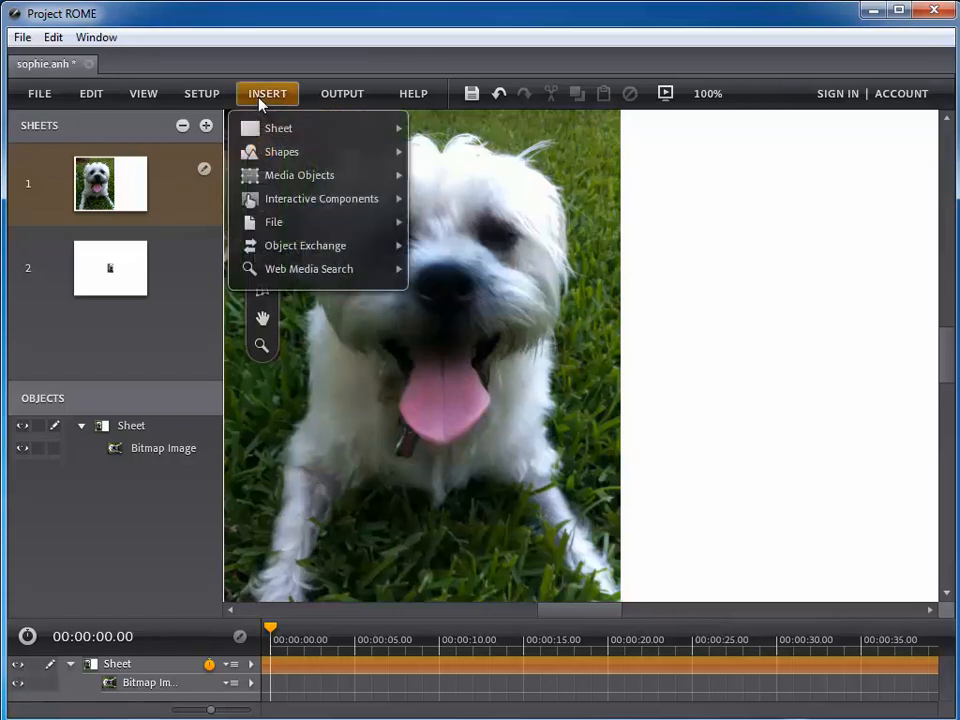
pyautogui.moveTo(311, 207)
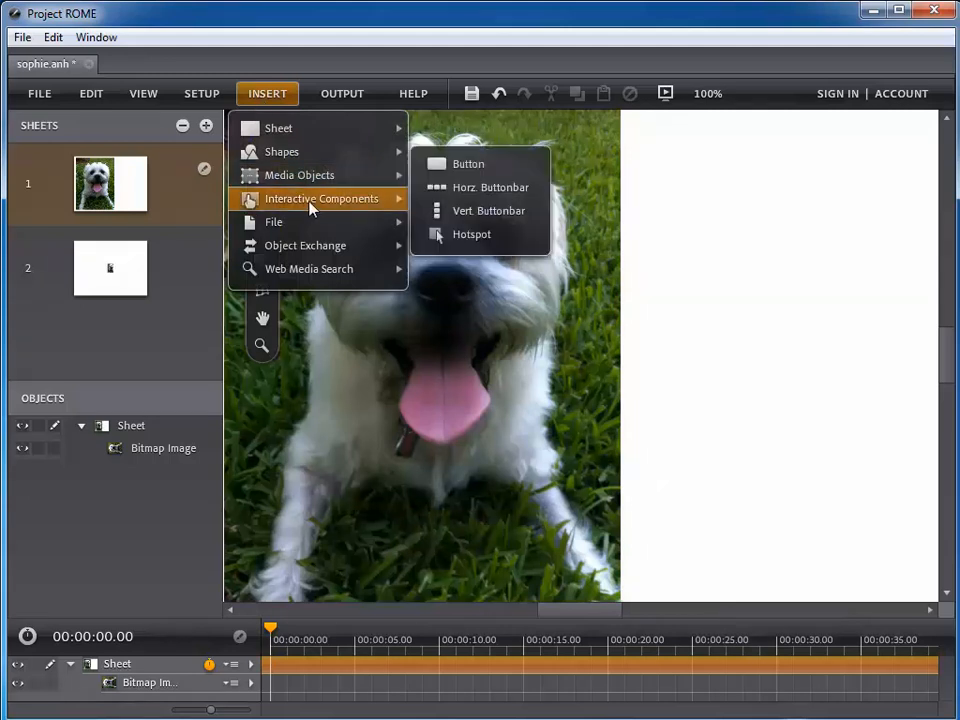
pyautogui.click(453, 165)
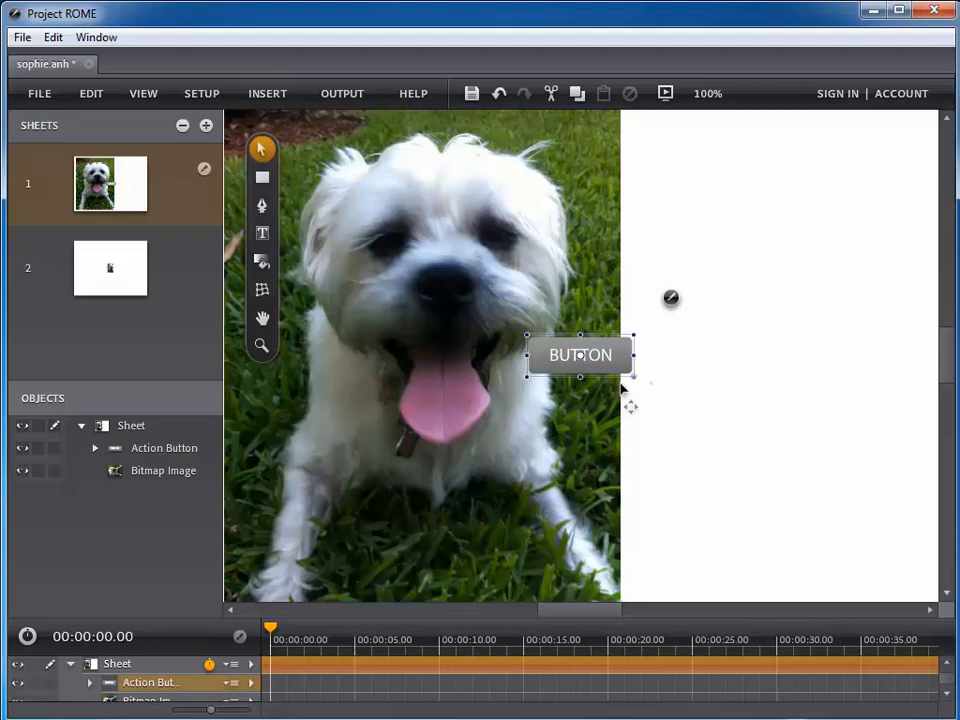
# - Move the BUTTON to the upper right of the white area beside the dog photo
pyautogui.moveTo(607, 369); pyautogui.dragTo(779, 225)
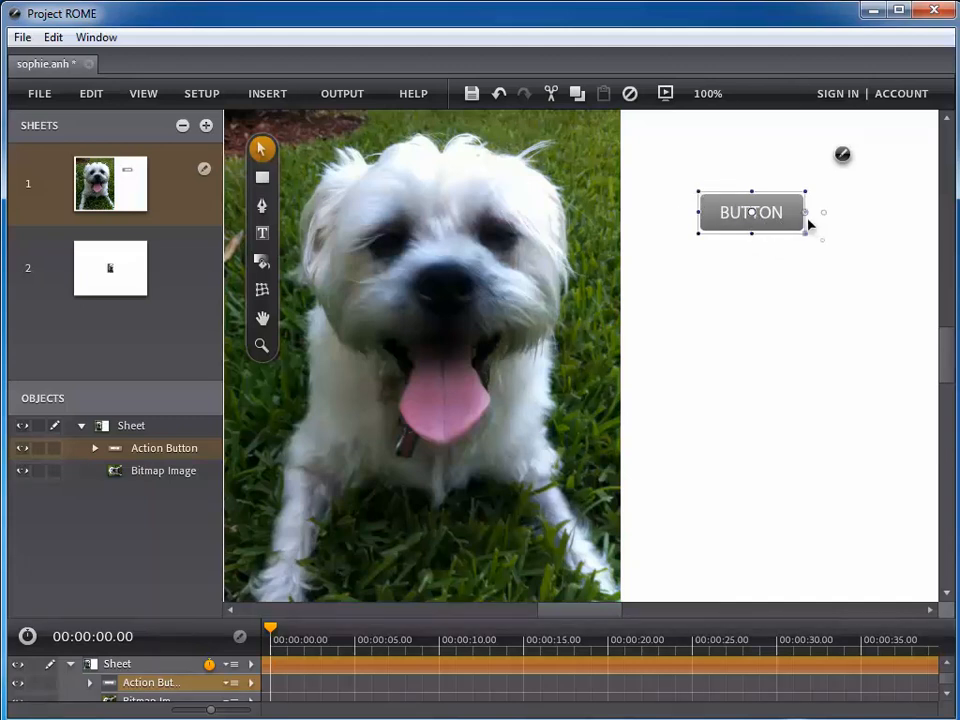
pyautogui.moveTo(786, 210); pyautogui.dragTo(814, 189)
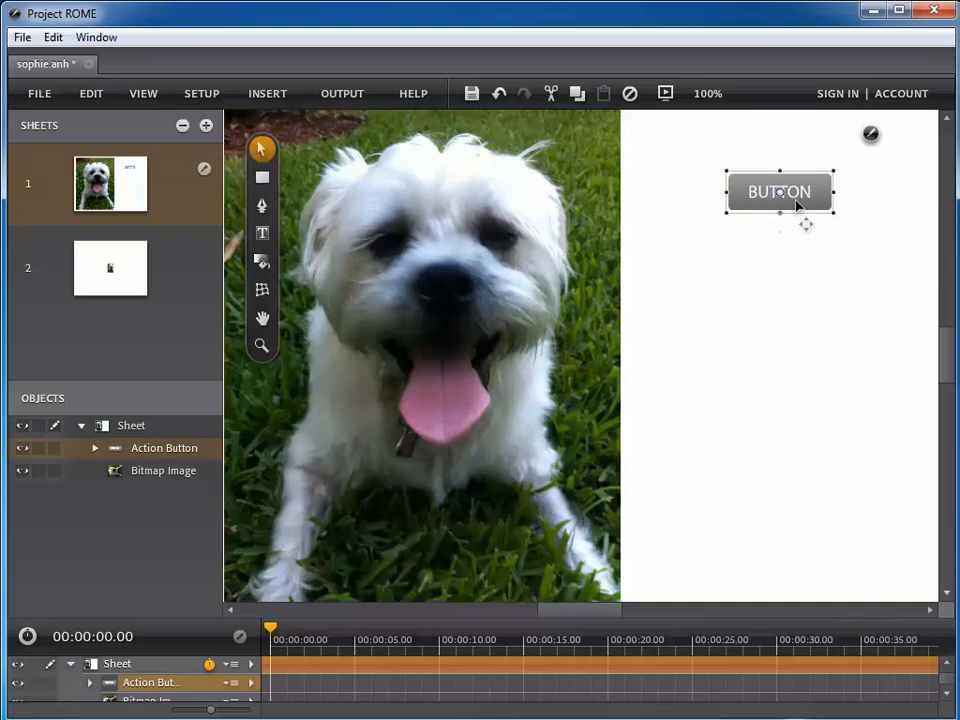
pyautogui.click(758, 329)
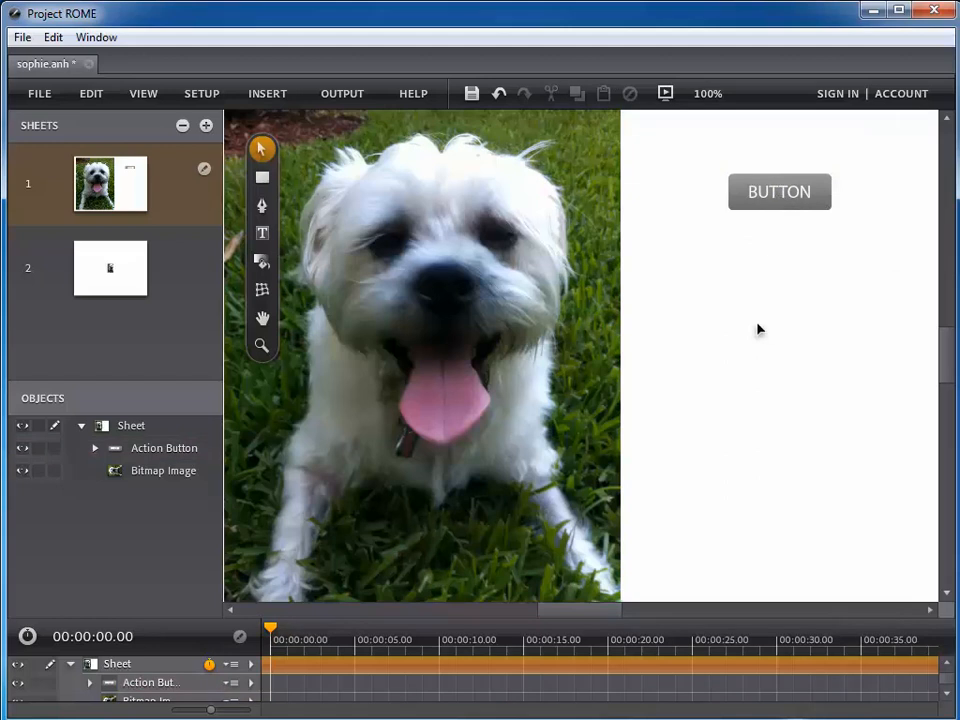
pyautogui.click(268, 96)
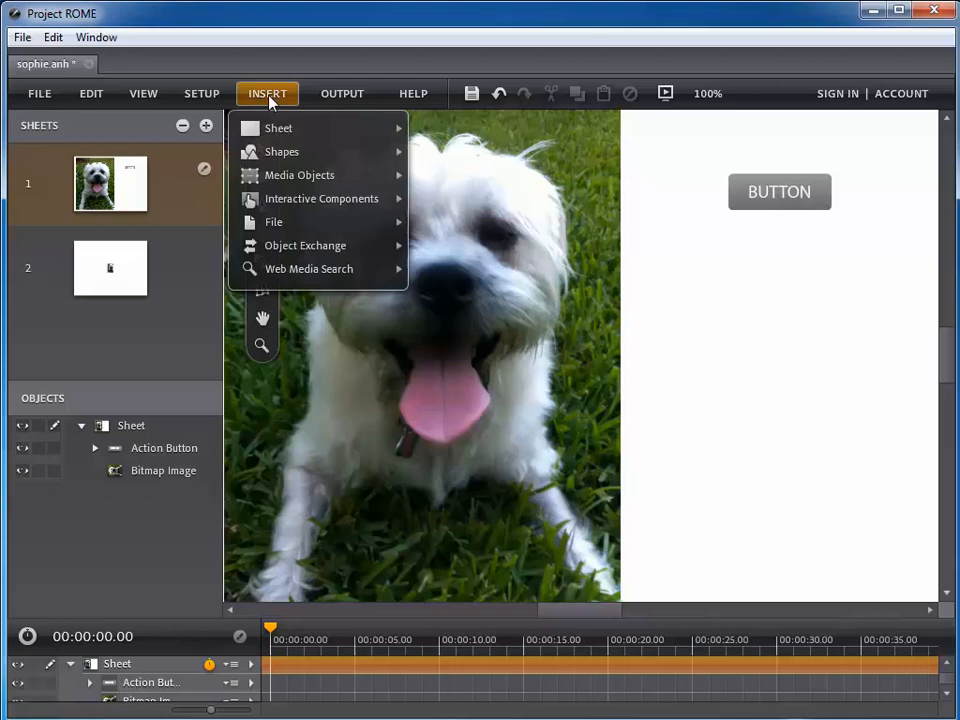
# - Add a Layer Stack below the BUTTON and open it for editing its layers
pyautogui.moveTo(282, 180)
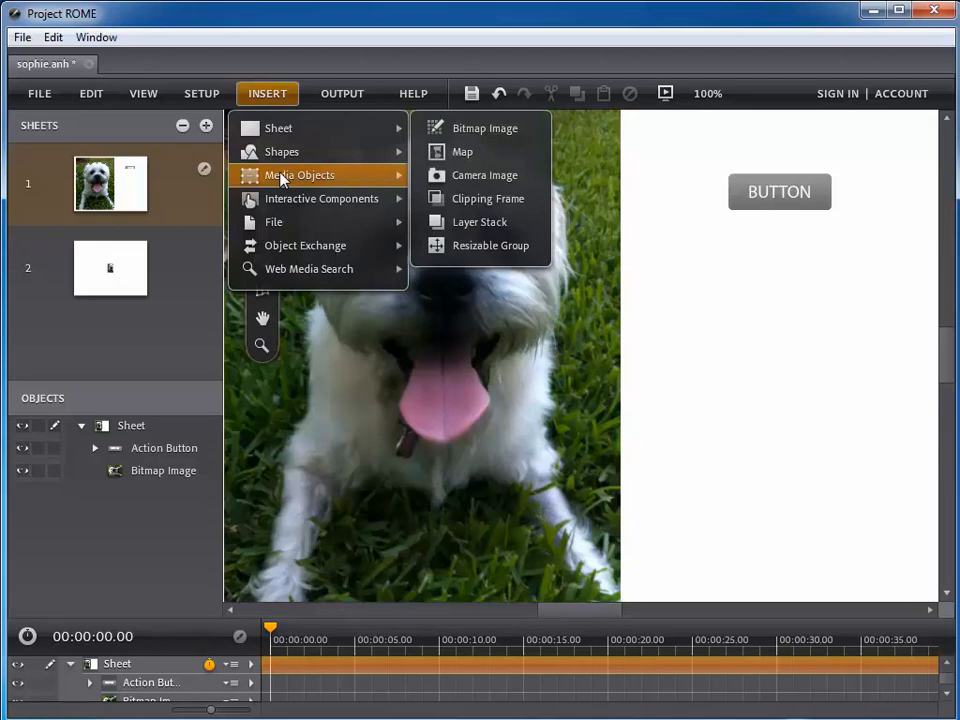
pyautogui.click(462, 224)
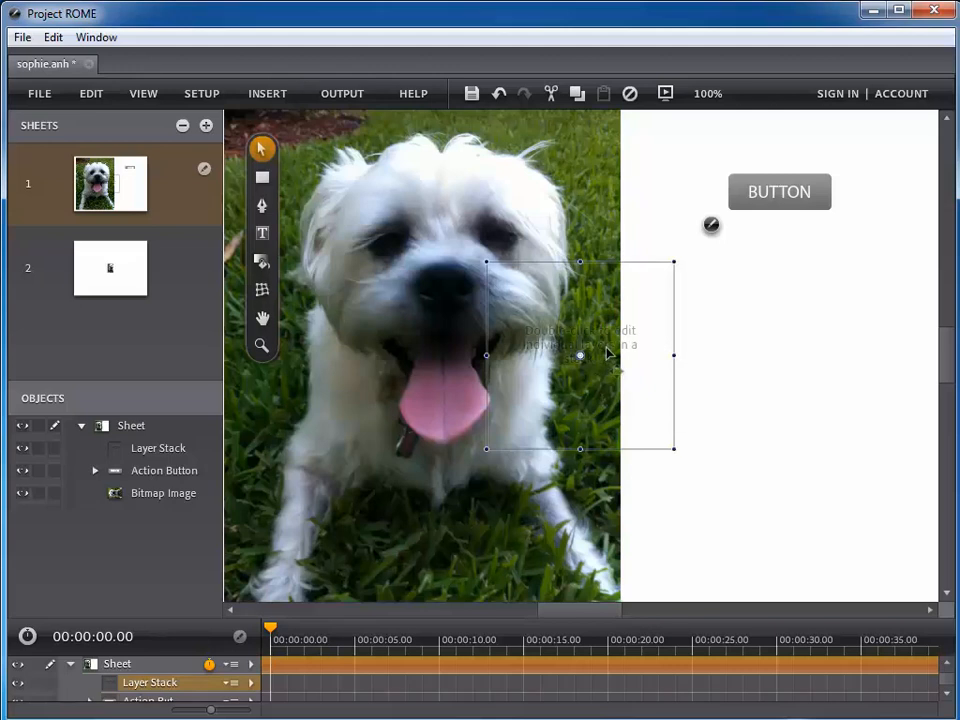
pyautogui.moveTo(604, 351); pyautogui.dragTo(798, 376)
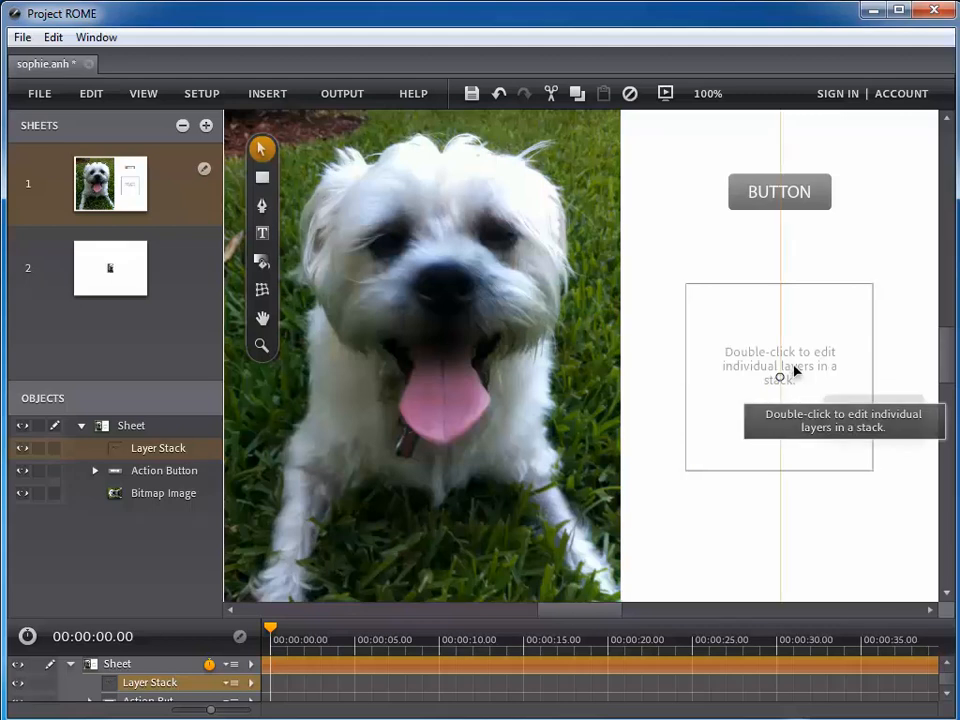
pyautogui.doubleClick(795, 370)
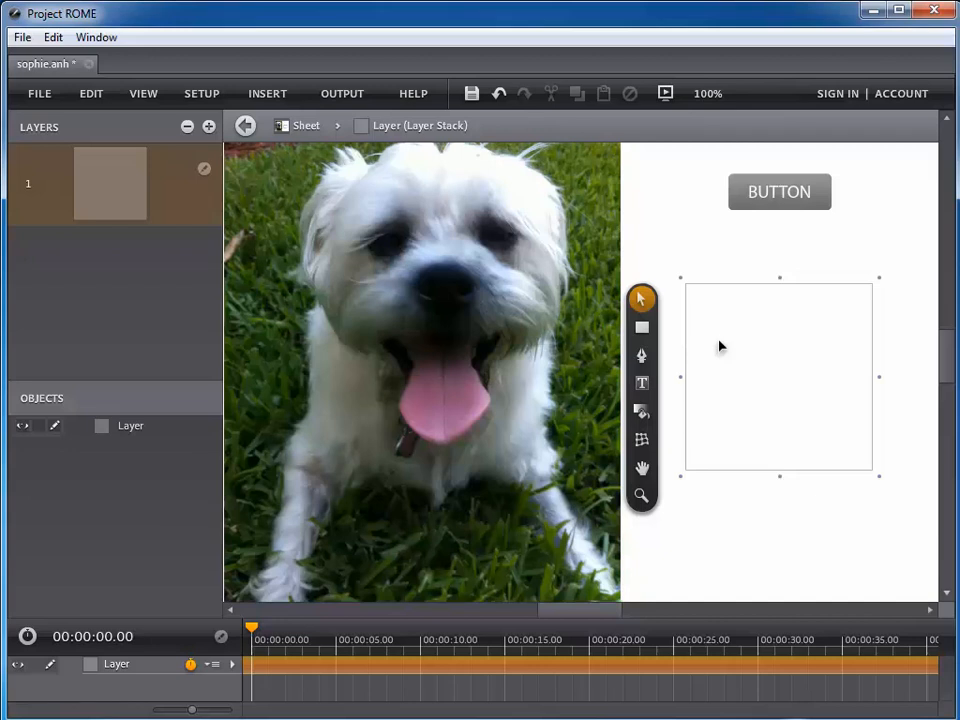
# - Import sophie1.mp3 into the layer stack's centre and make the timeline panel taller
pyautogui.click(268, 93)
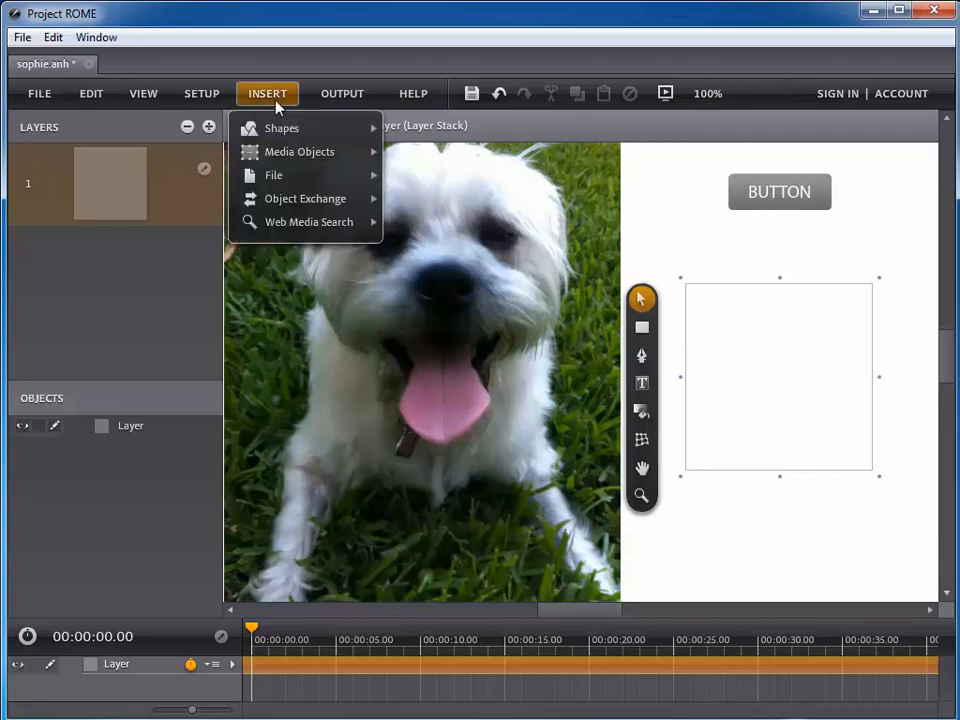
pyautogui.moveTo(316, 183)
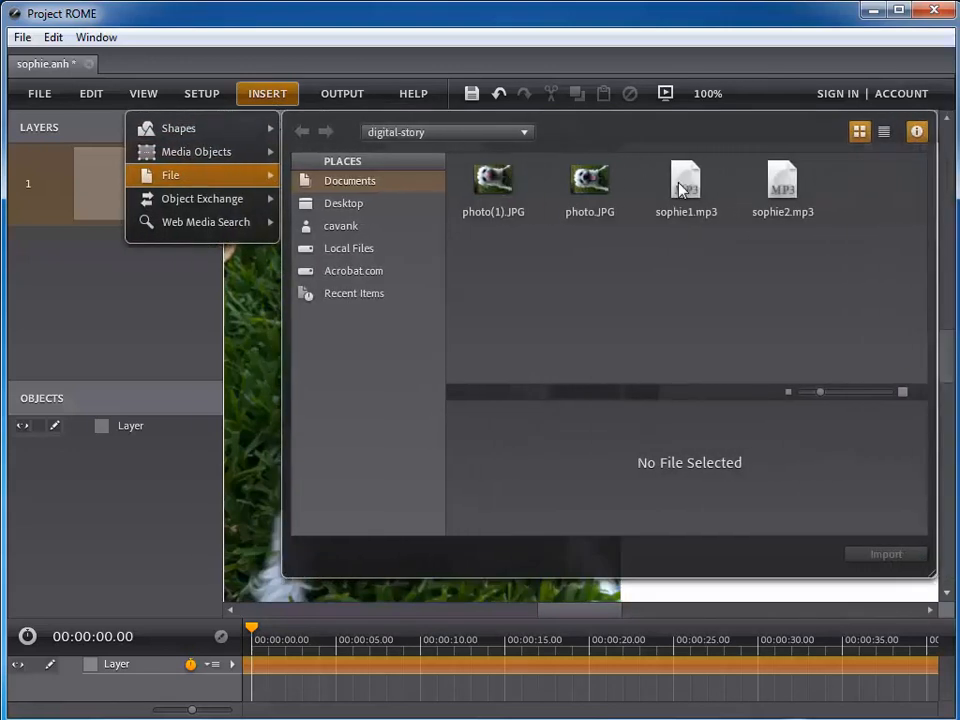
pyautogui.click(681, 190)
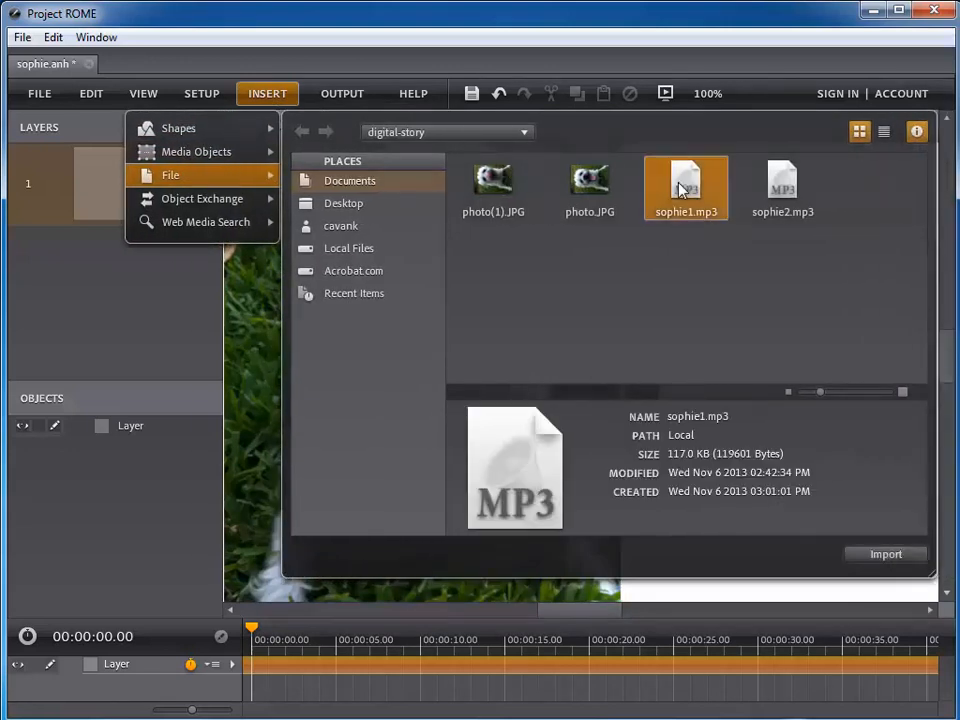
pyautogui.click(866, 558)
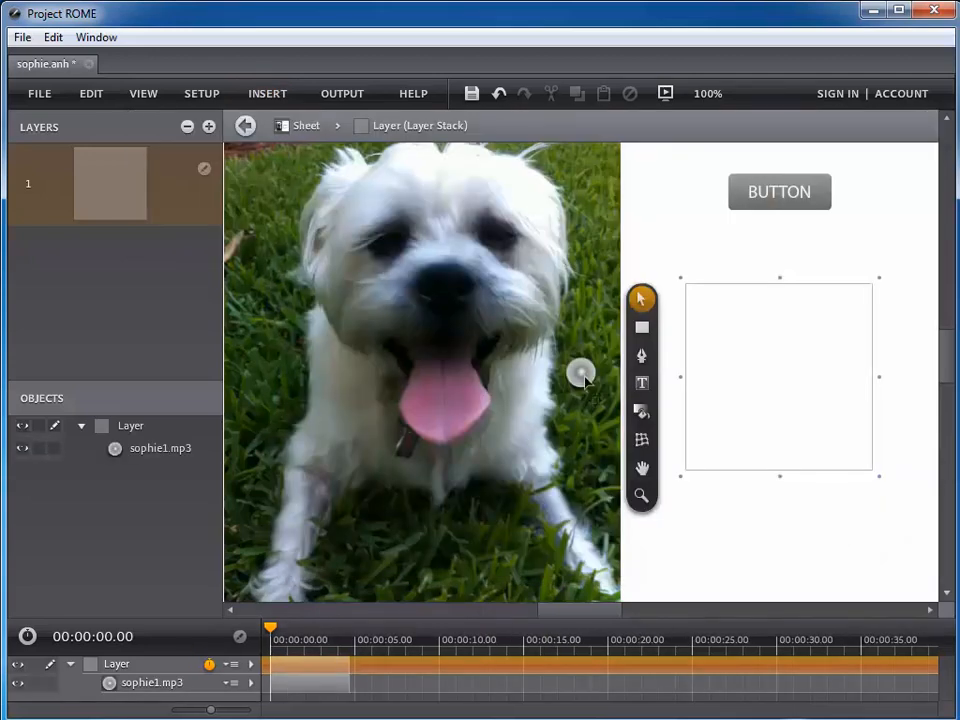
pyautogui.moveTo(584, 379); pyautogui.dragTo(778, 380)
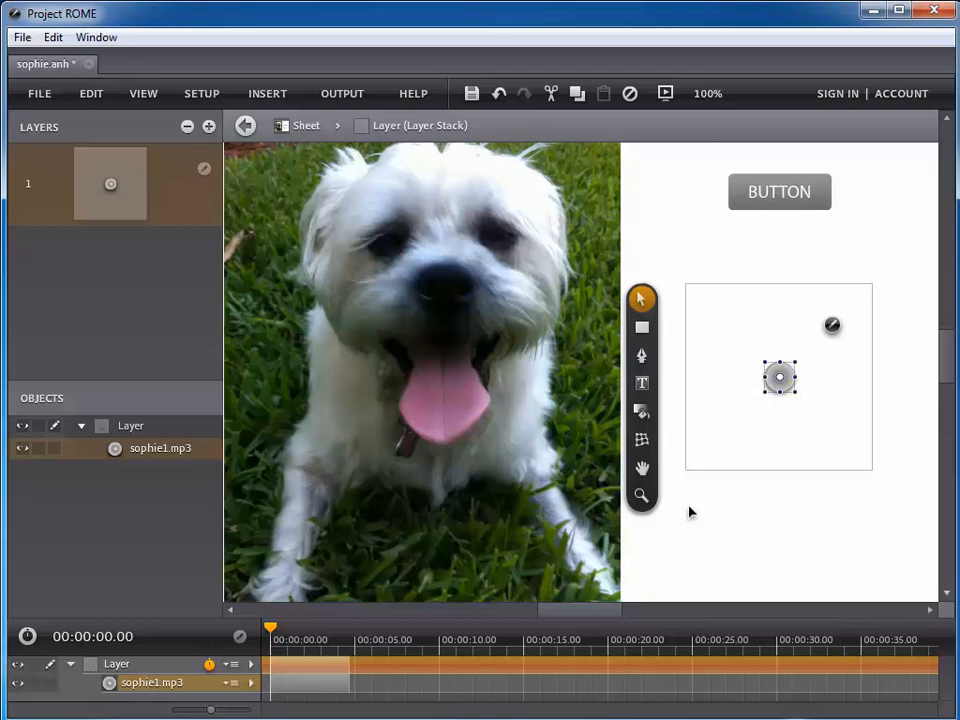
pyautogui.moveTo(355, 615); pyautogui.dragTo(355, 509)
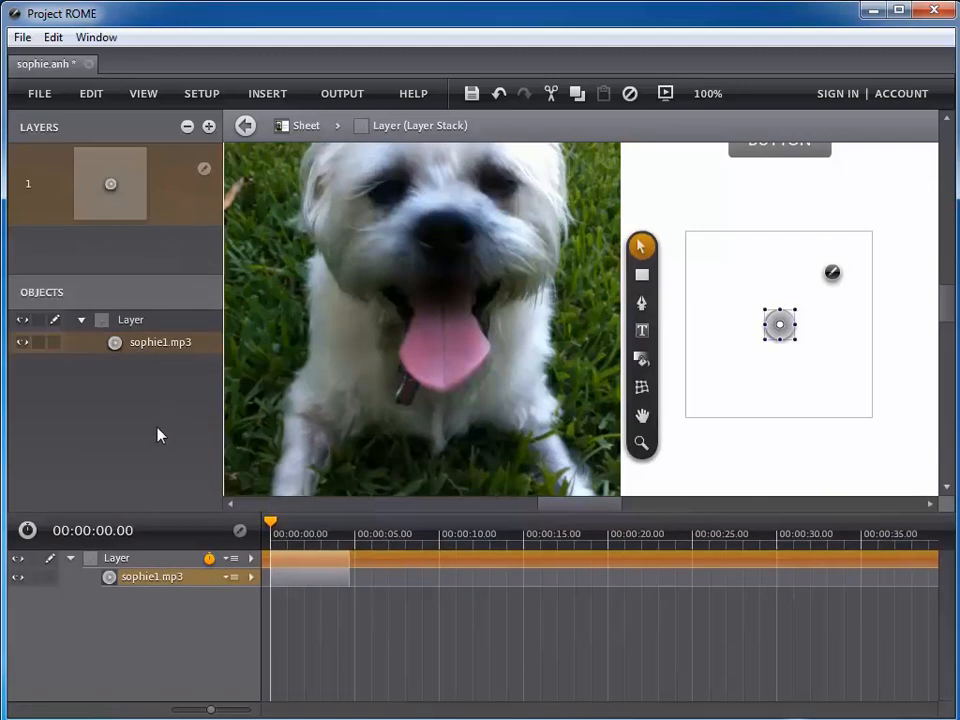
# - Give sophie1.mp3 an Independent Timeline, then return to the sheet level
pyautogui.click(236, 577)
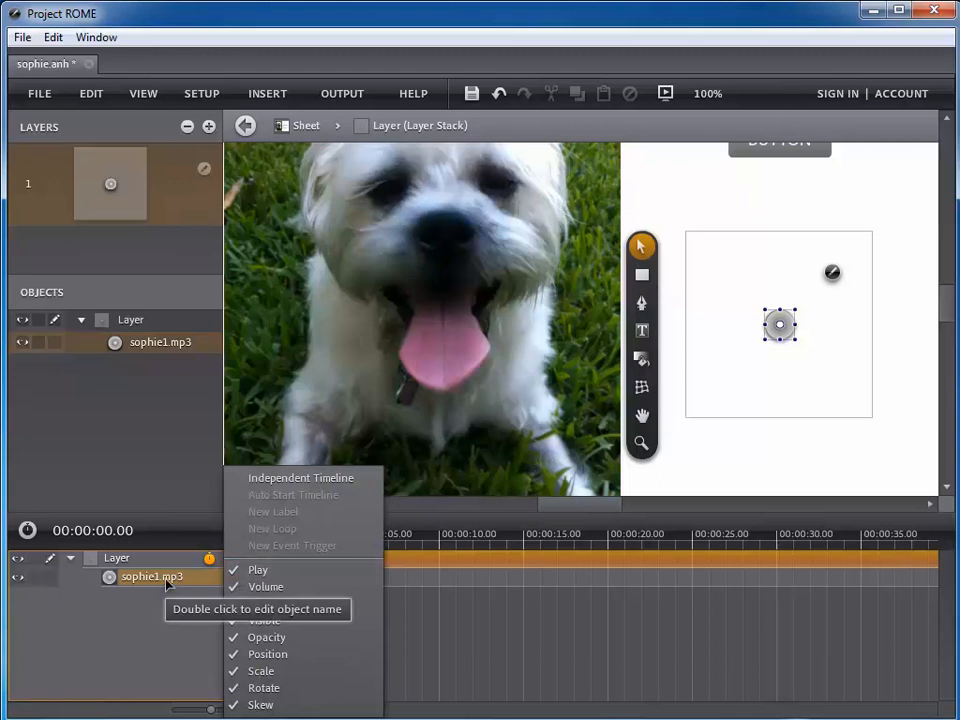
pyautogui.click(264, 479)
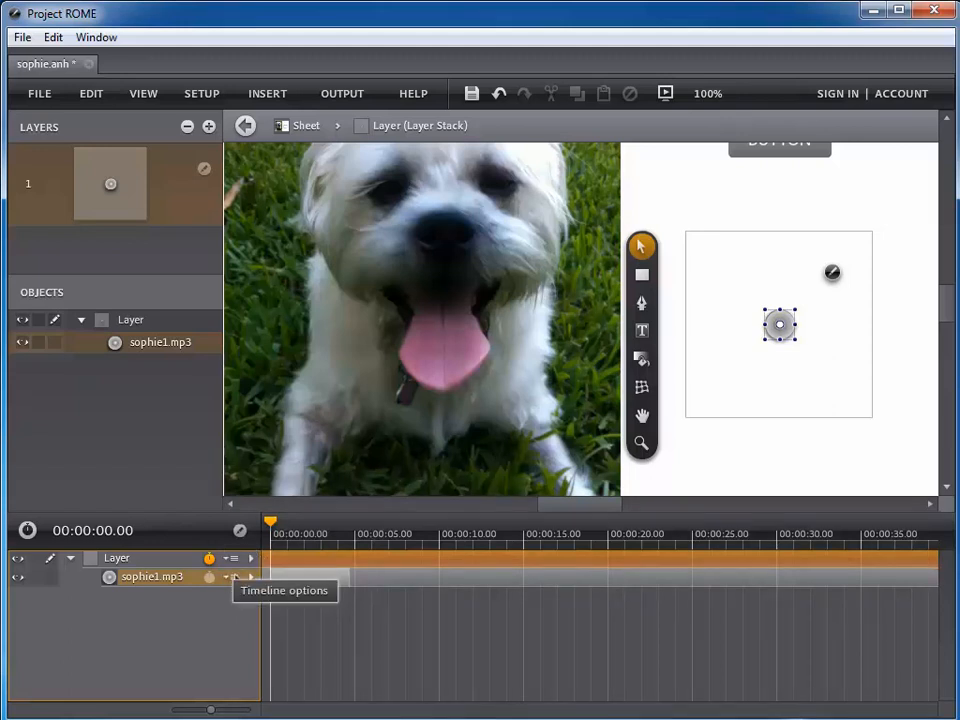
pyautogui.click(234, 577)
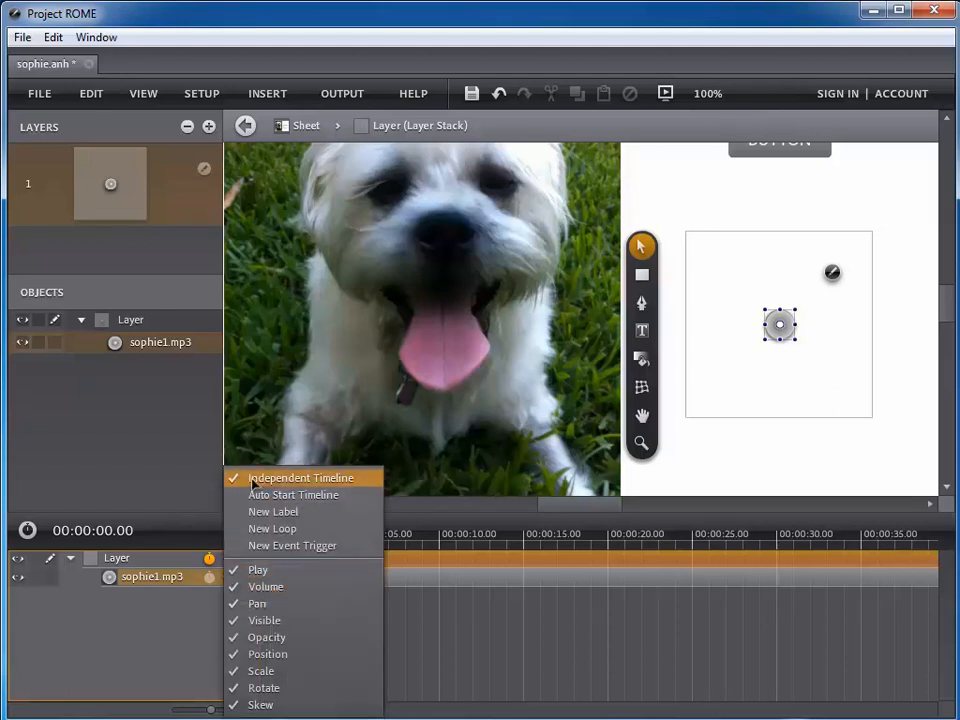
pyautogui.click(680, 454)
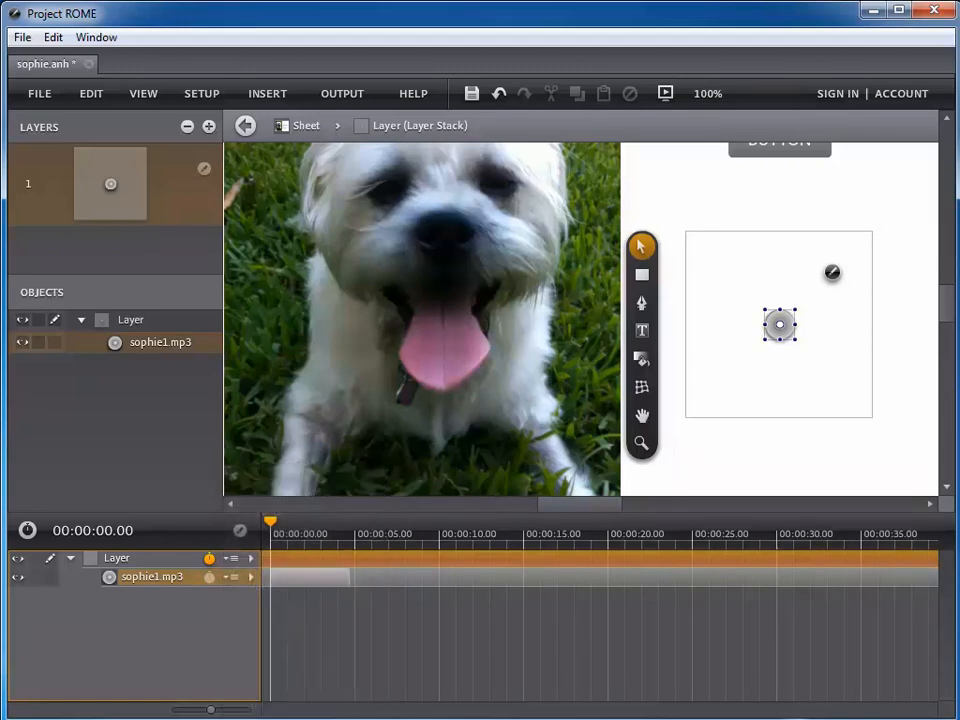
pyautogui.click(298, 127)
# - Select the BUTTON and hide the timeline panel
pyautogui.click(779, 152)
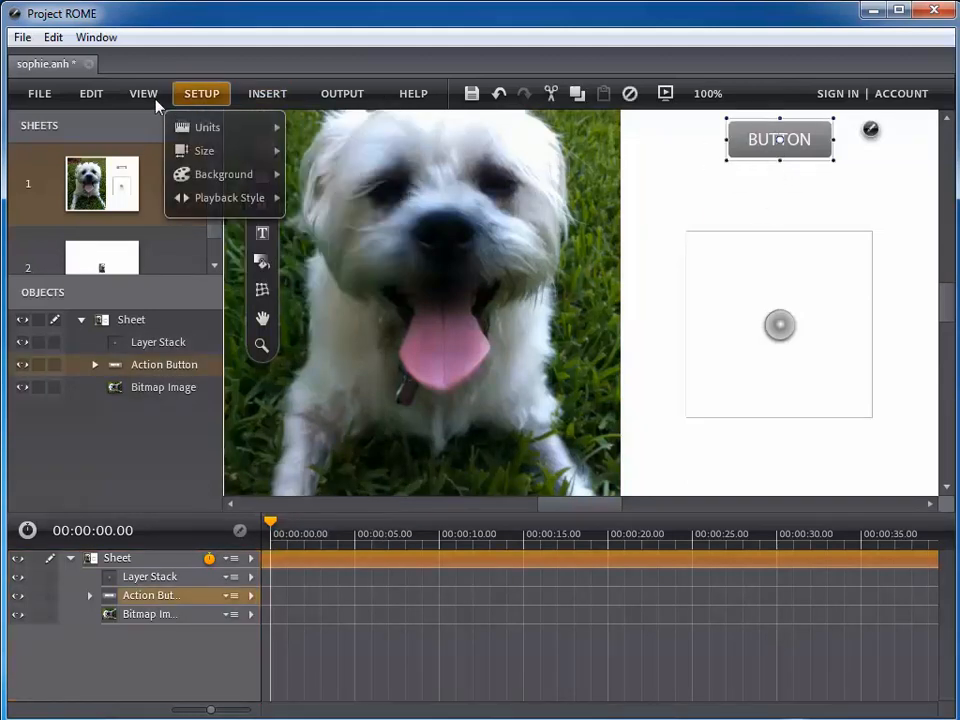
pyautogui.moveTo(148, 101)
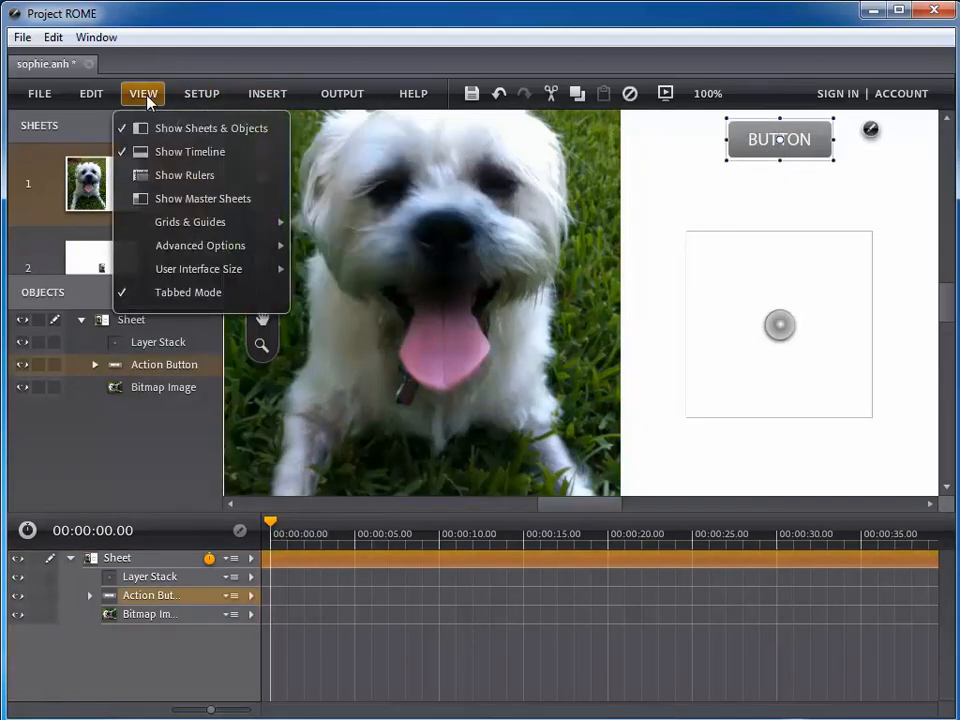
pyautogui.click(162, 153)
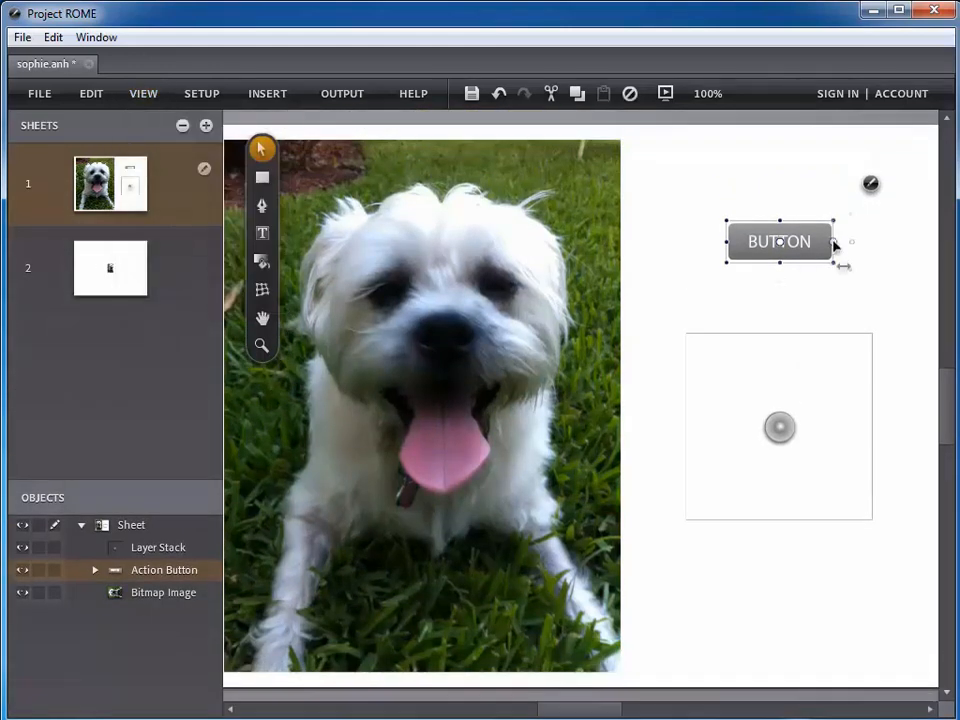
# - Add a Button Click Play action targeting sophie1.mp3, then preview the sheet
pyautogui.click(868, 193)
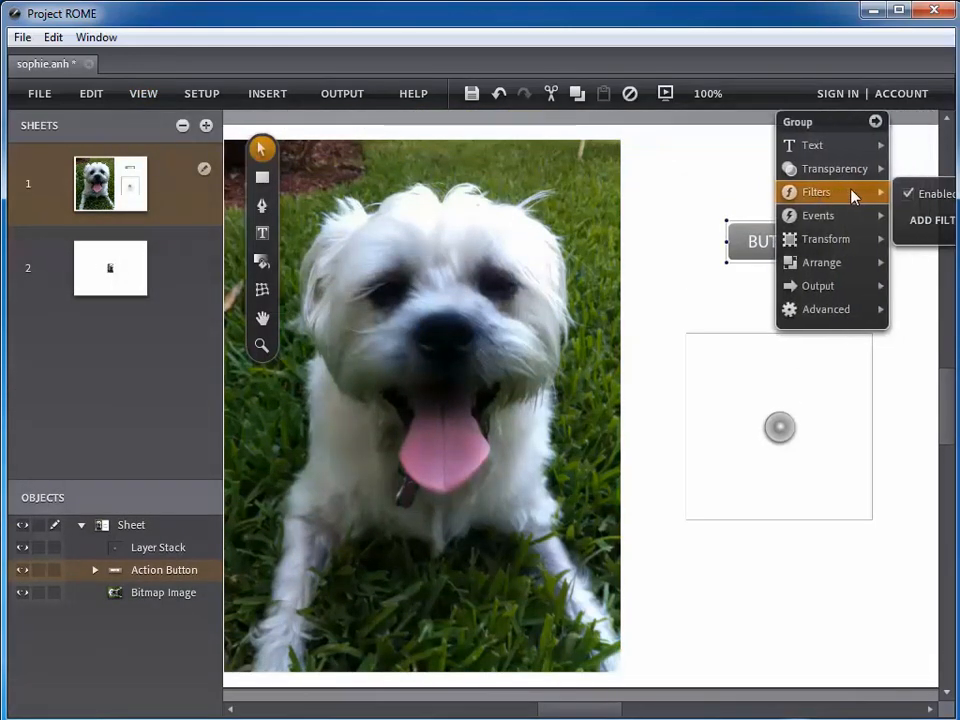
pyautogui.click(756, 225)
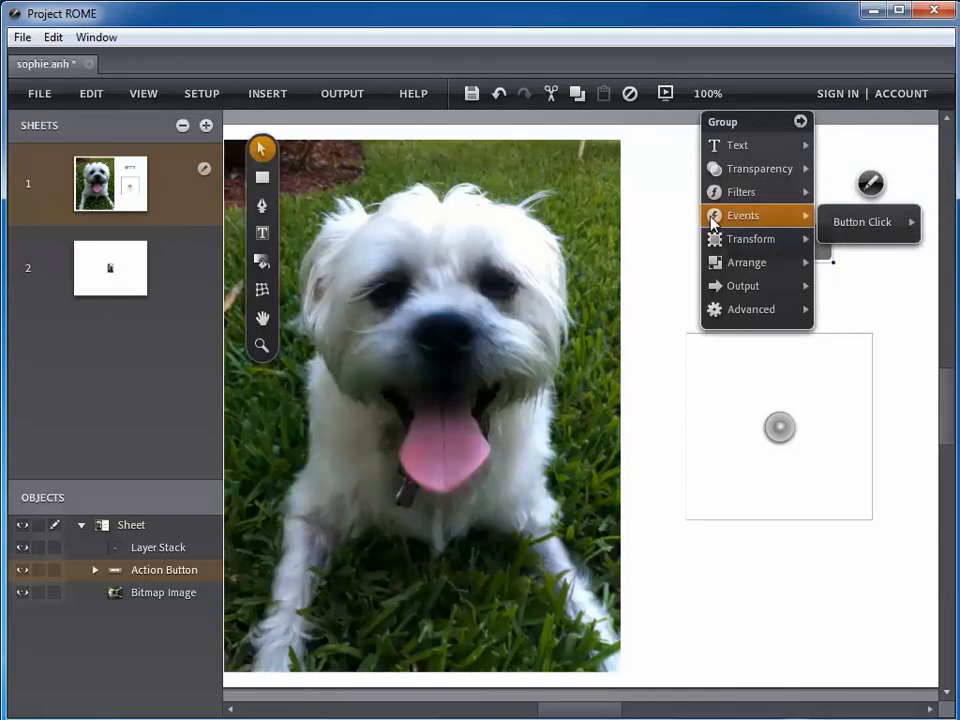
pyautogui.click(855, 224)
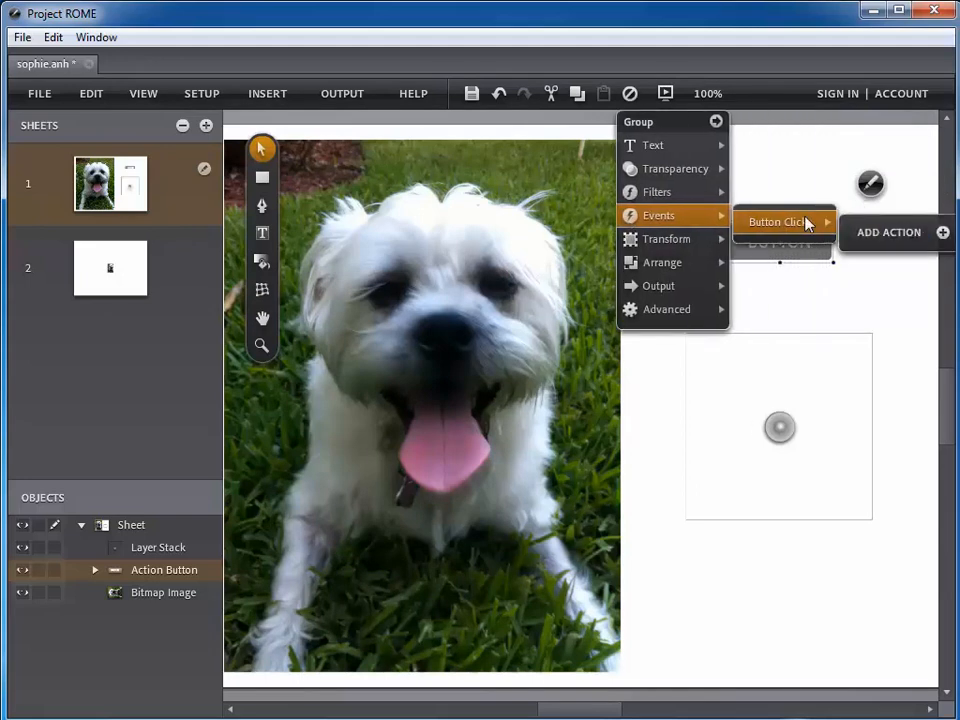
pyautogui.click(870, 236)
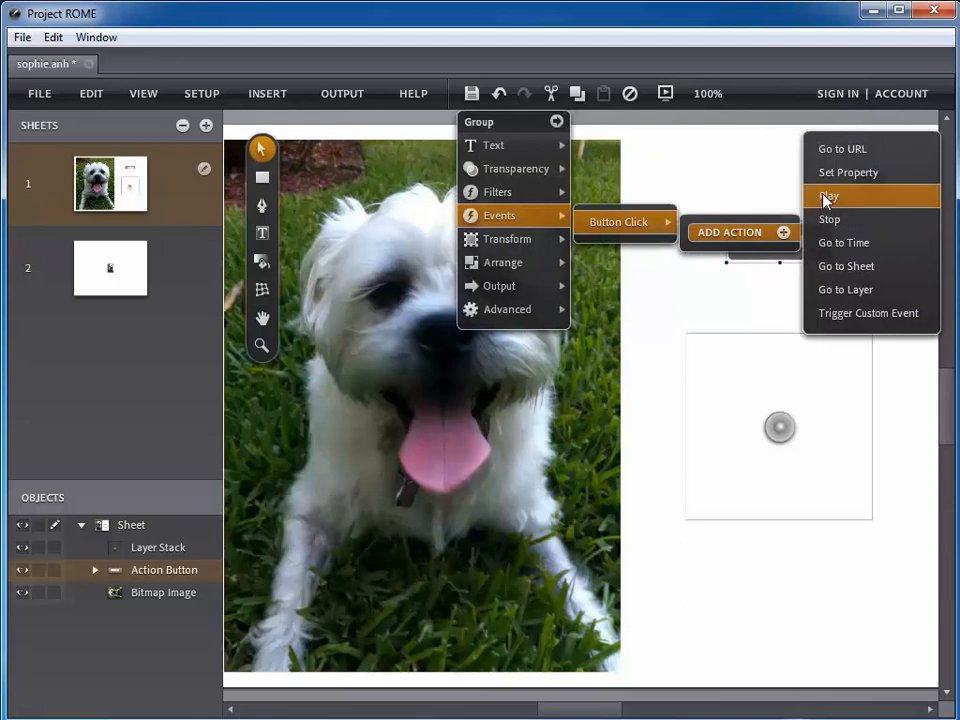
pyautogui.click(826, 198)
pyautogui.click(778, 258)
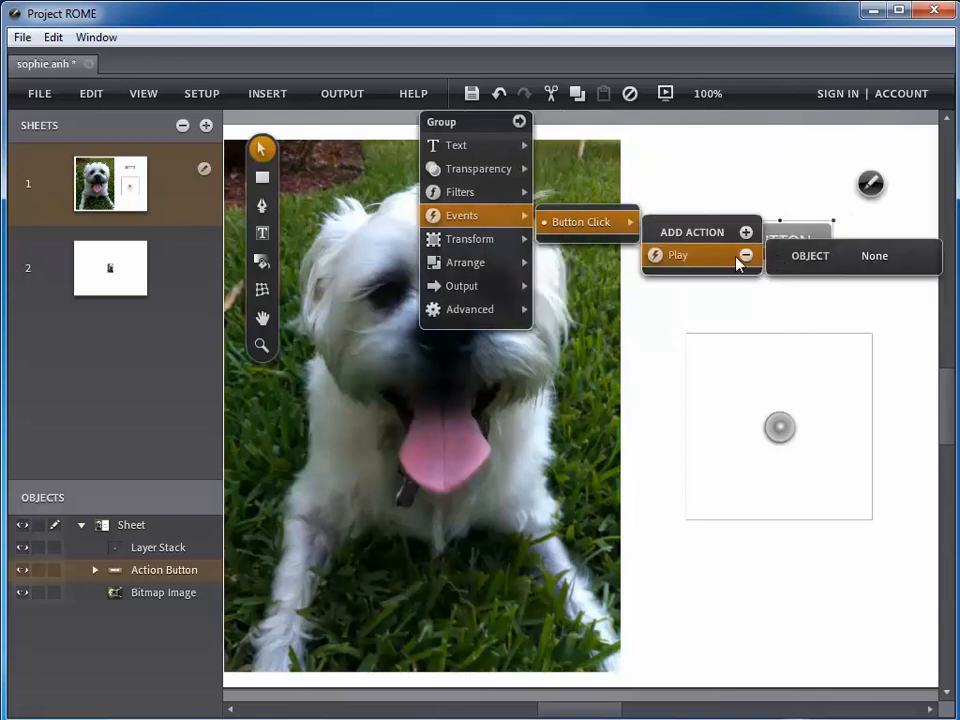
pyautogui.click(866, 255)
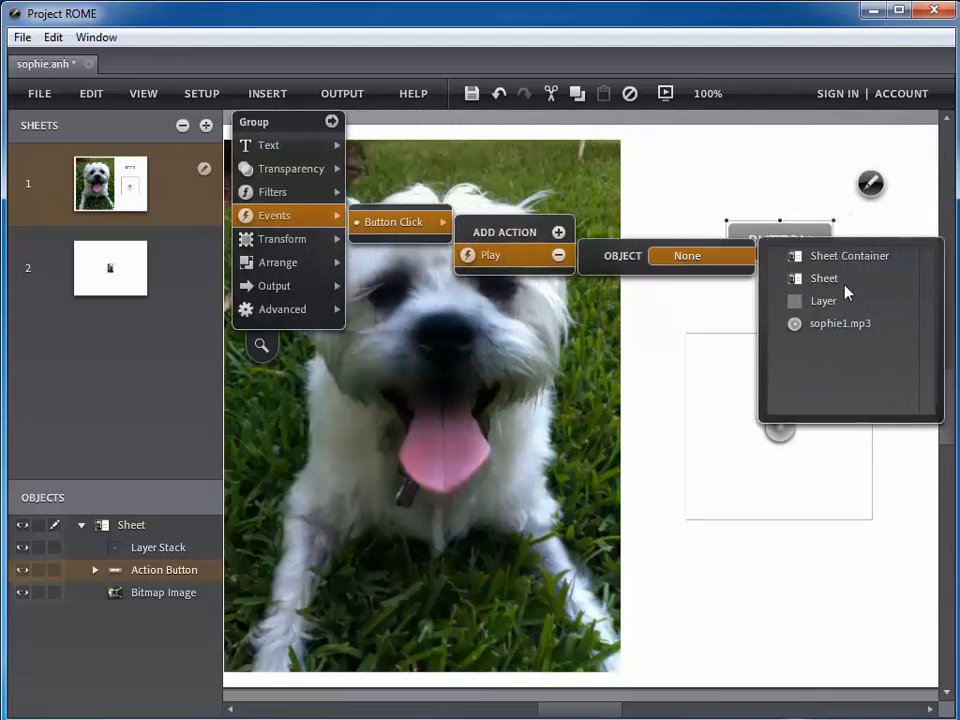
pyautogui.click(800, 326)
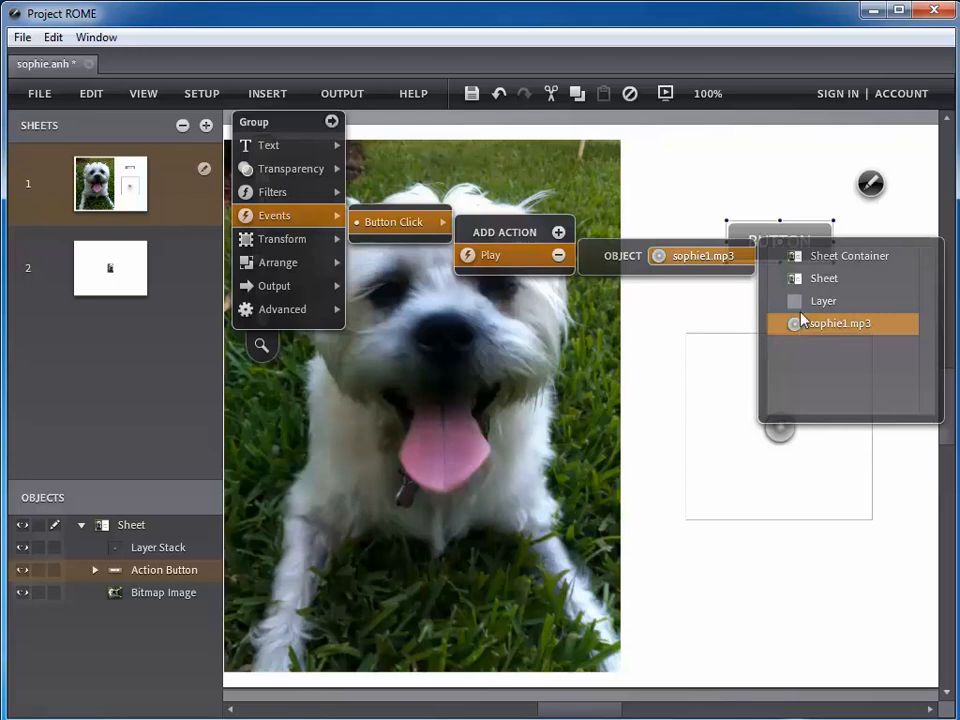
pyautogui.click(706, 199)
pyautogui.click(706, 199)
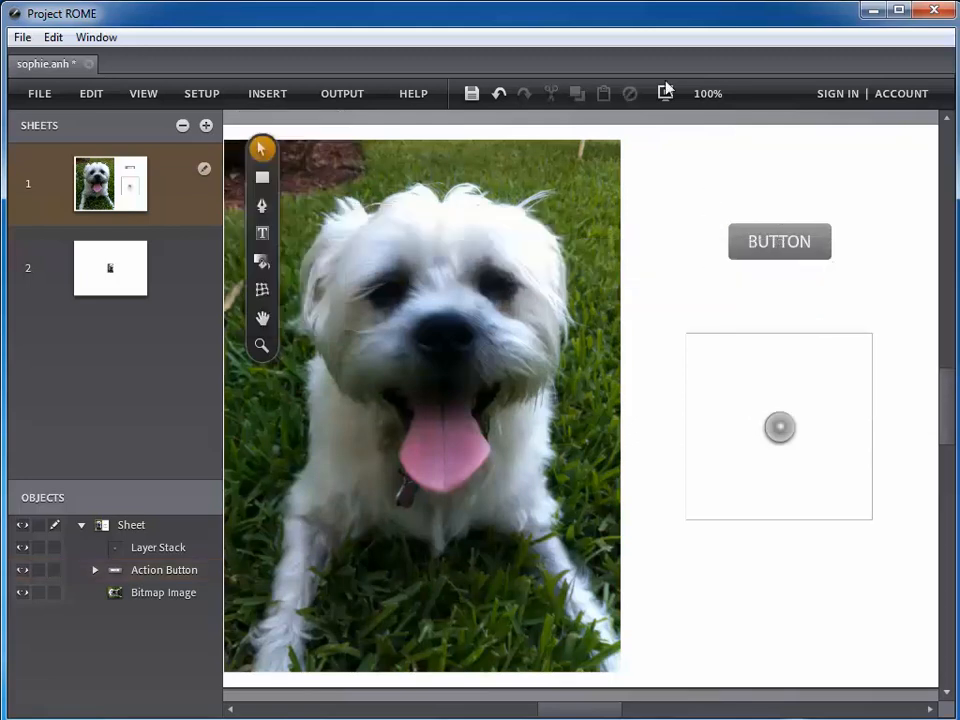
pyautogui.click(665, 93)
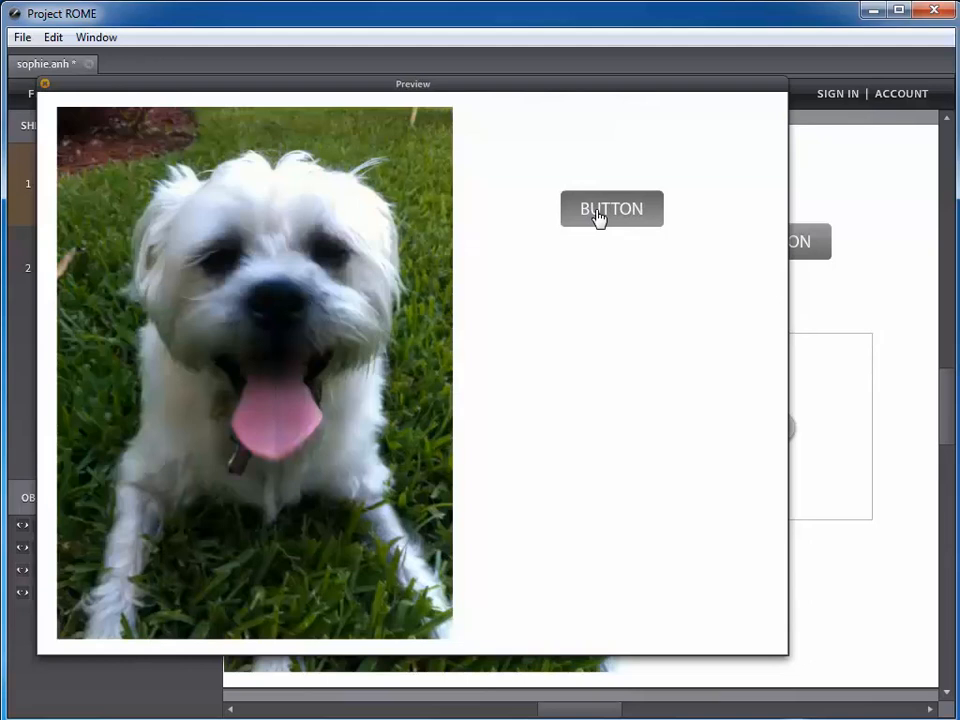
# - Close the preview and move the sheet 2 playhead back to about 00:00:10.10
pyautogui.click(44, 86)
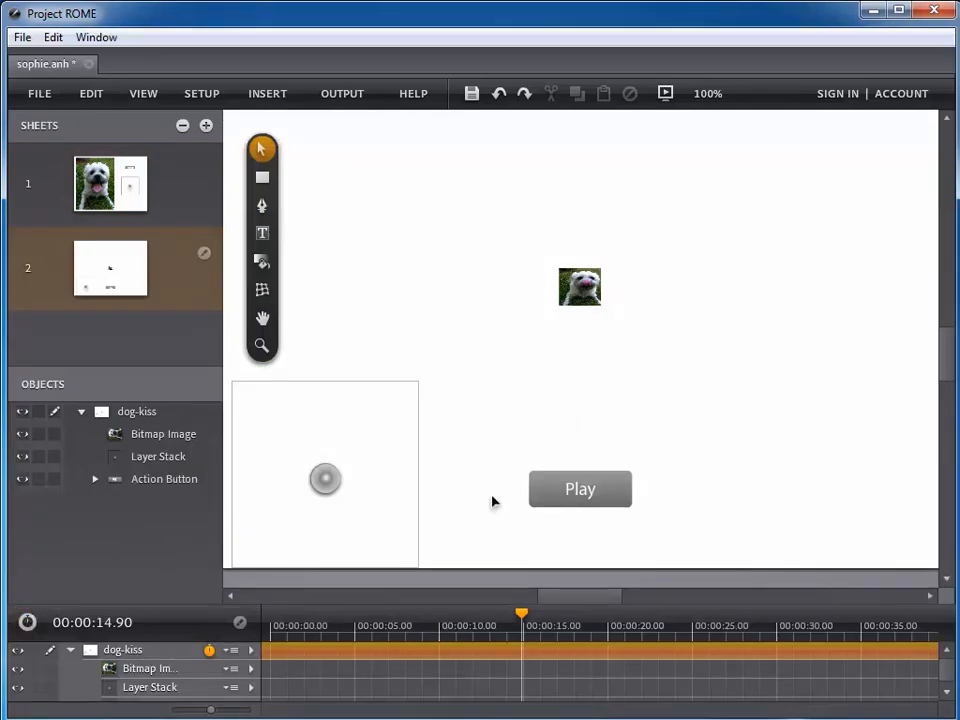
pyautogui.moveTo(521, 614); pyautogui.dragTo(442, 621)
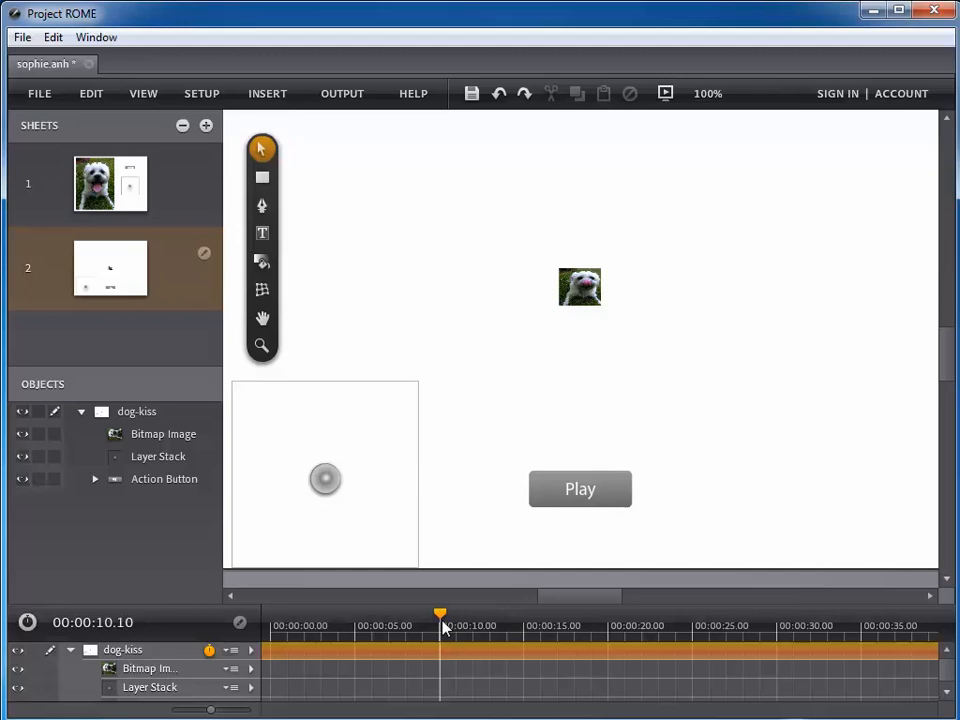
pyautogui.click(130, 287)
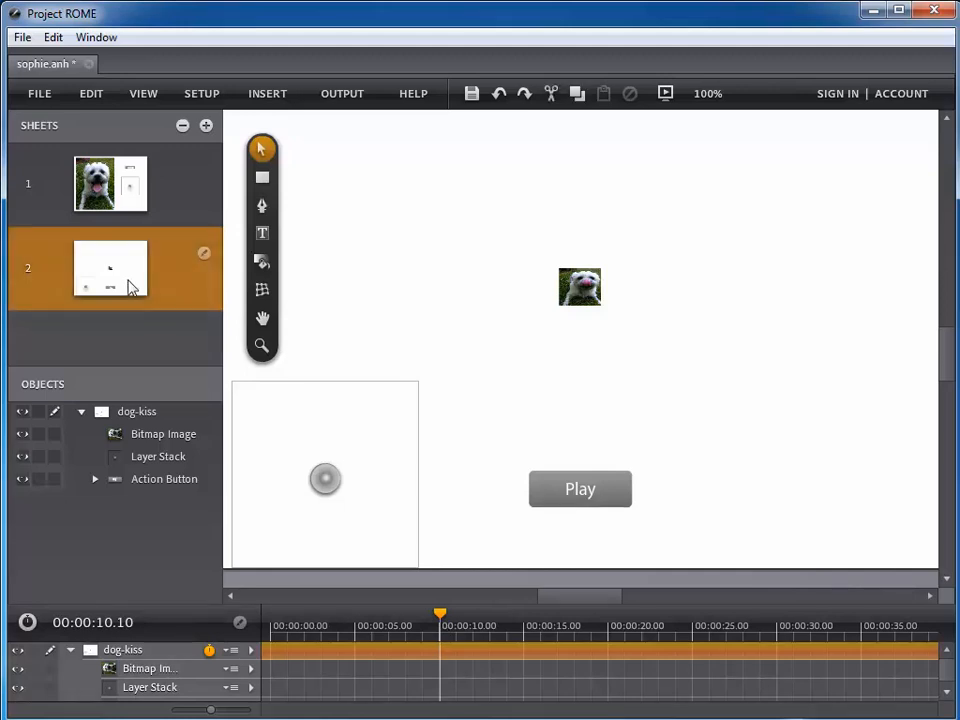
pyautogui.click(206, 126)
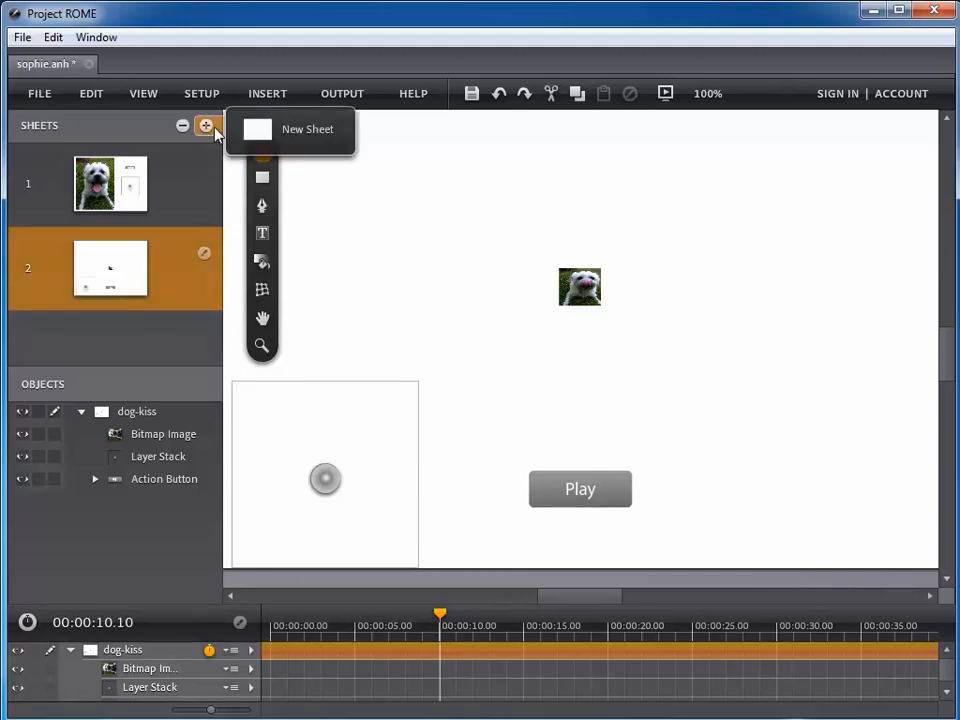
pyautogui.click(204, 254)
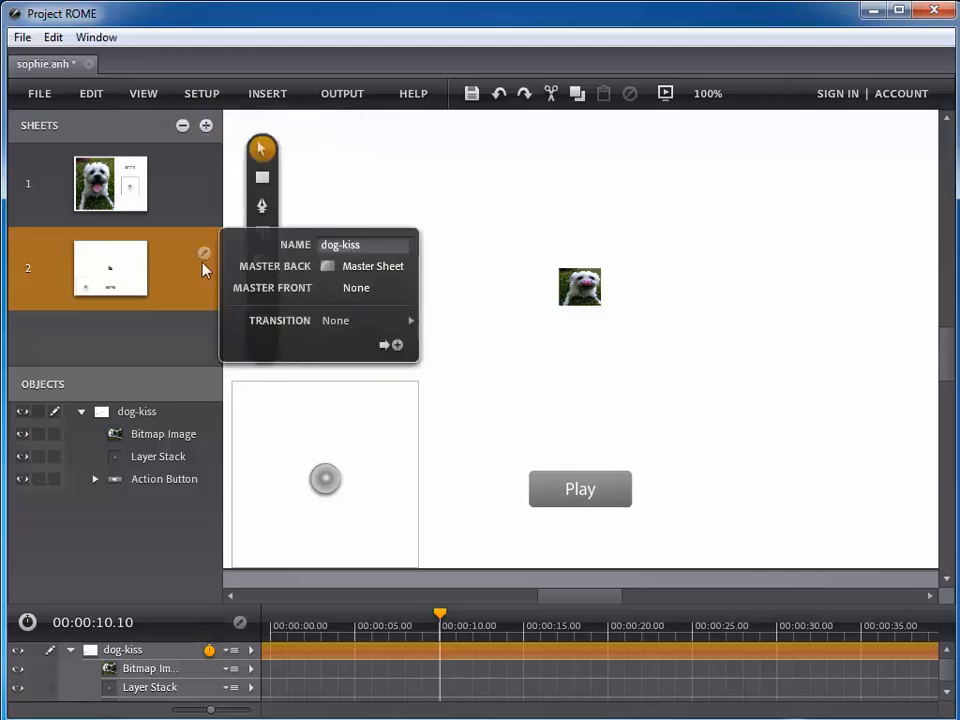
pyautogui.click(343, 262)
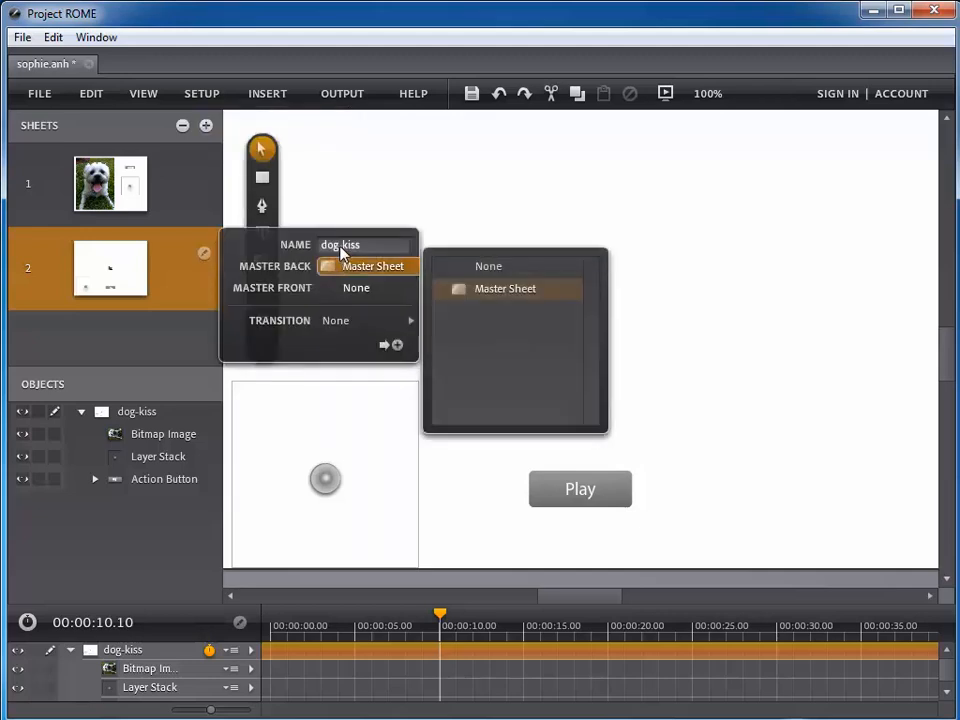
pyautogui.click(174, 290)
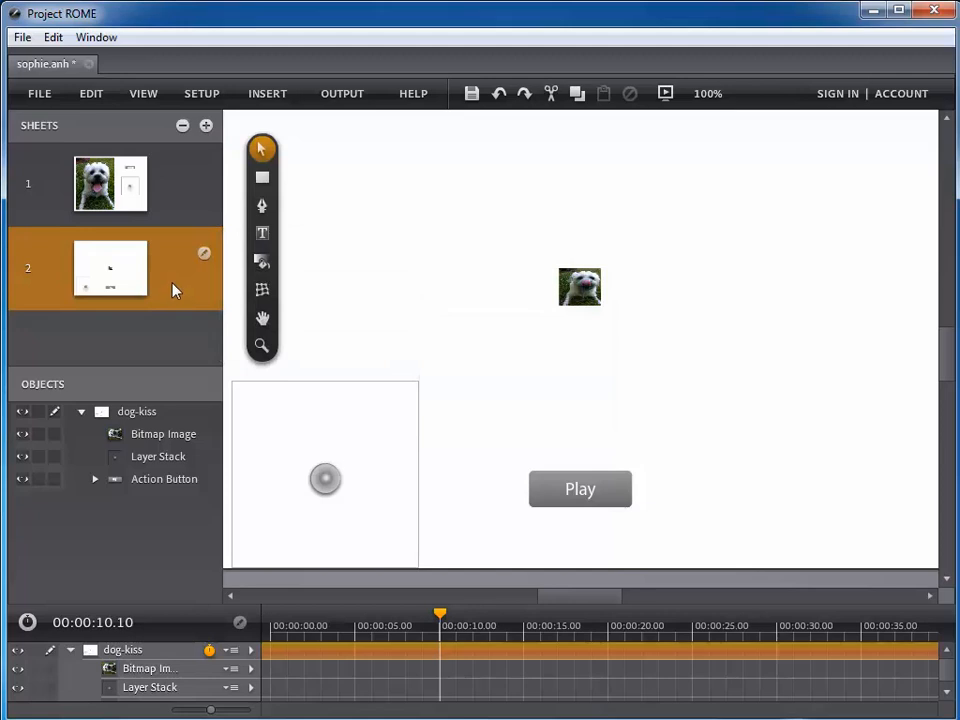
pyautogui.click(299, 389)
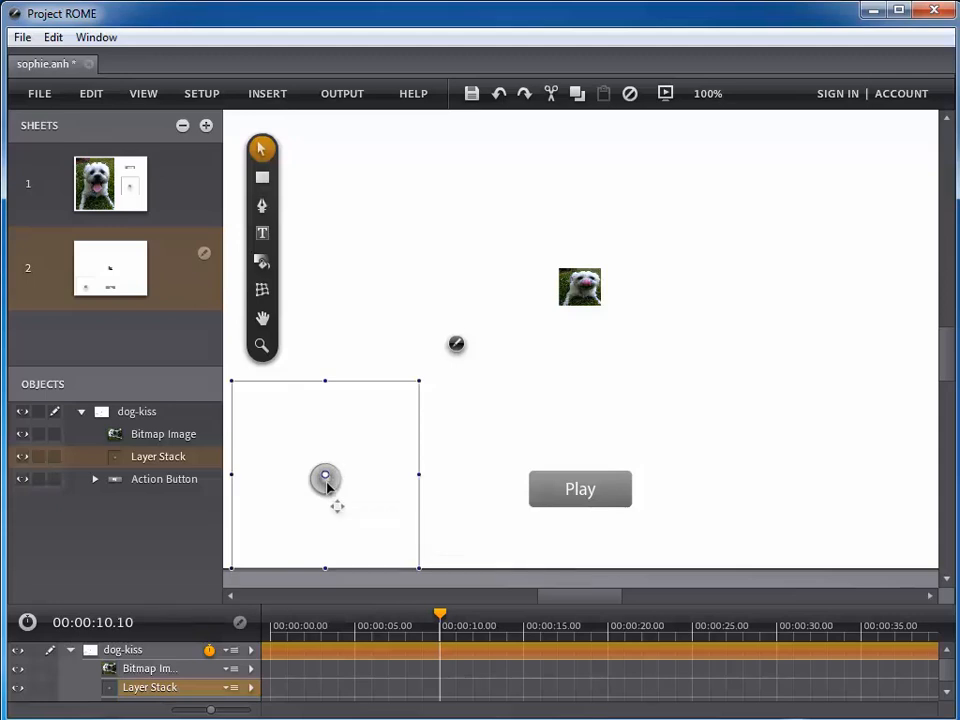
# - Record a dog-kiss keyframe at 00:00:10.00, then move the playhead to 00:00:15.00
pyautogui.click(454, 447)
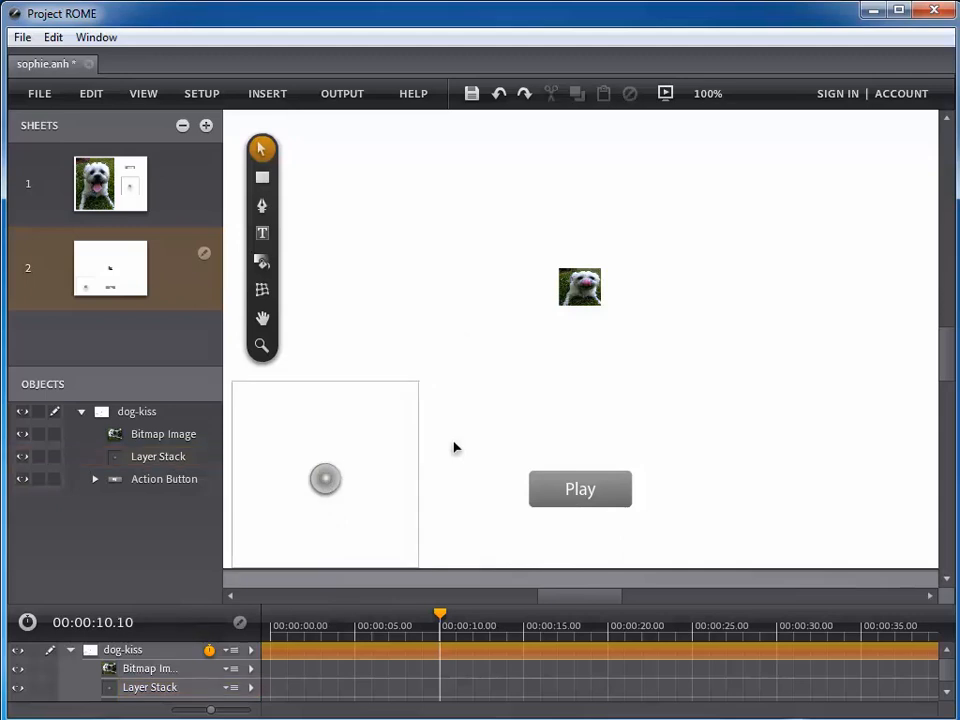
pyautogui.click(235, 652)
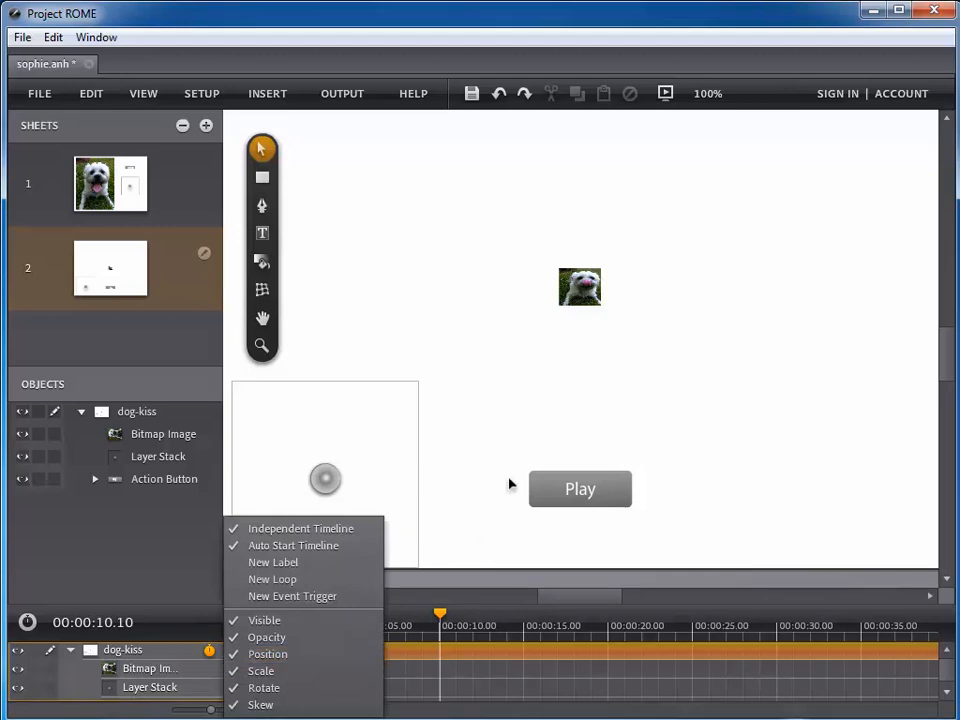
pyautogui.click(501, 426)
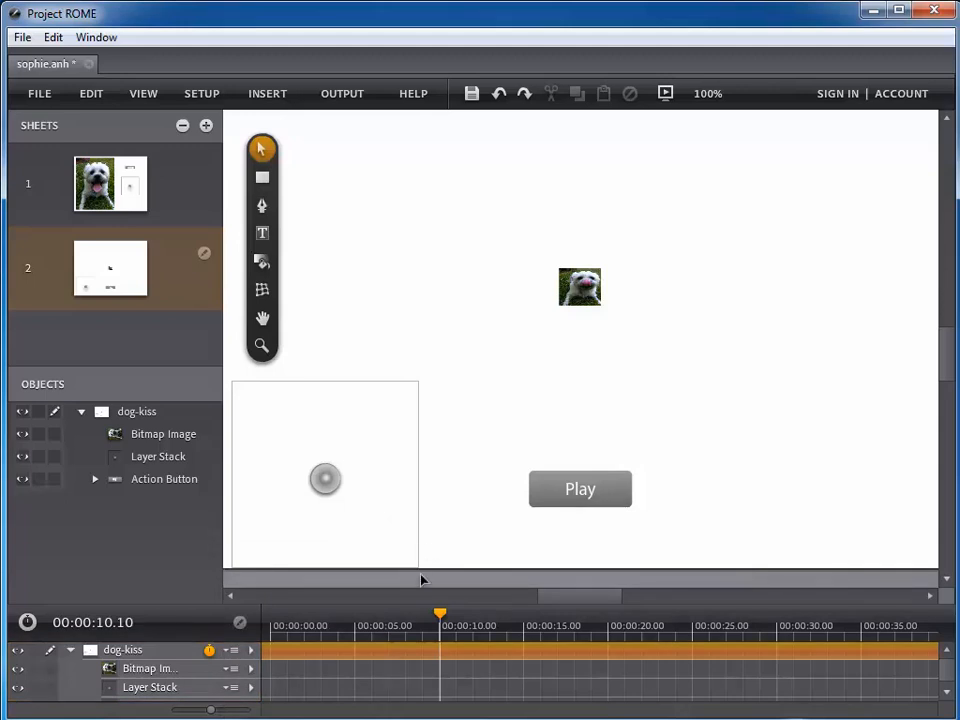
pyautogui.moveTo(441, 622); pyautogui.dragTo(440, 621)
pyautogui.click(27, 623)
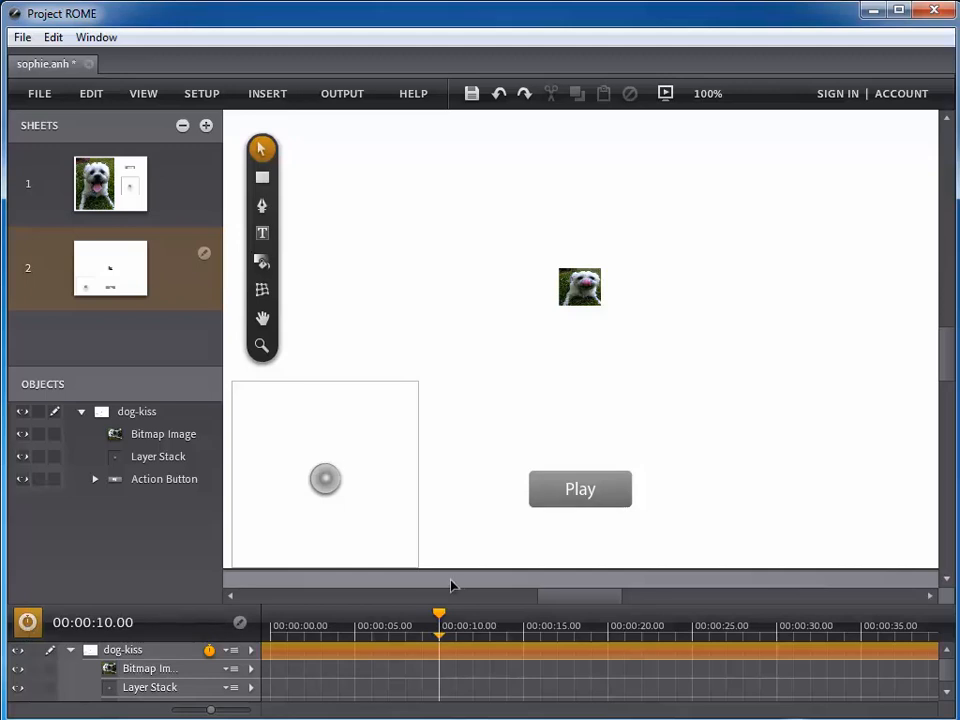
pyautogui.moveTo(440, 622); pyautogui.dragTo(525, 618)
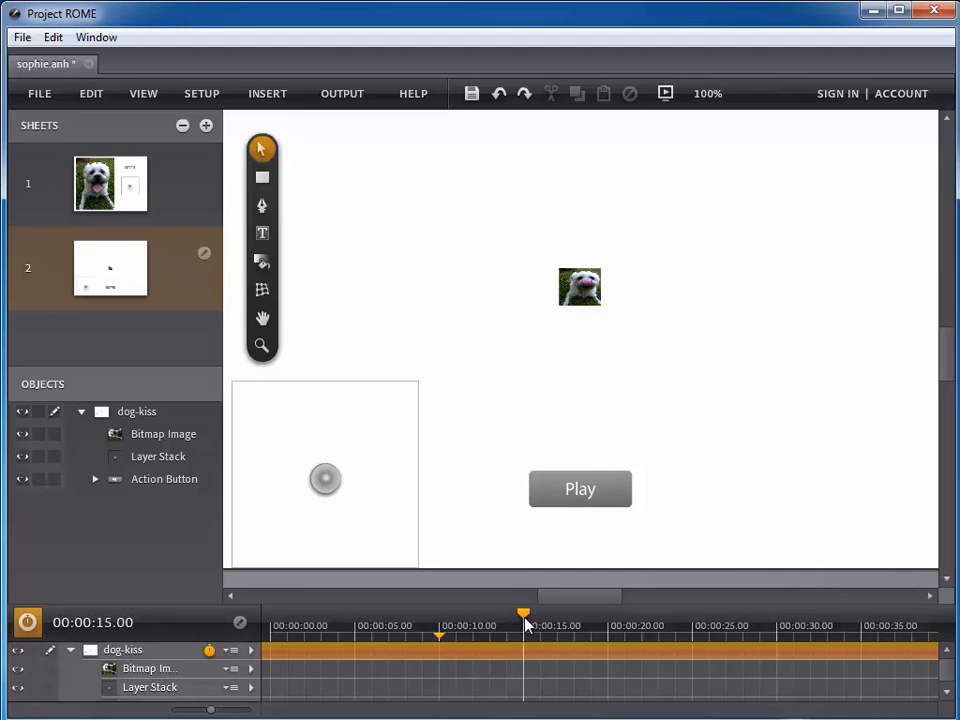
# - Set the dog photo's width to 800 px in its Transform settings
pyautogui.click(582, 293)
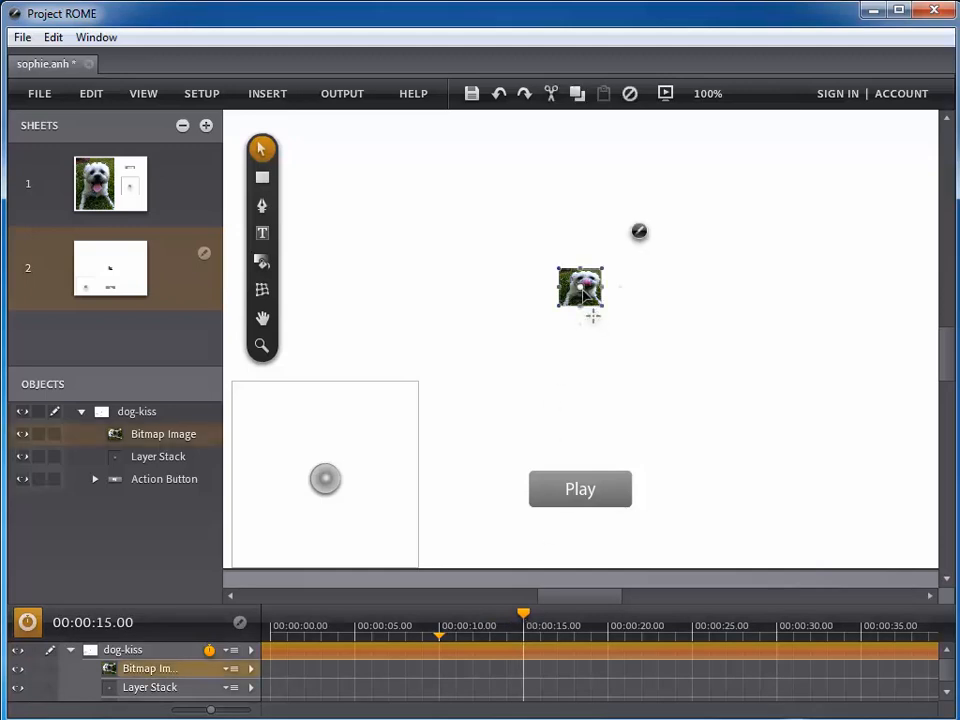
pyautogui.click(640, 233)
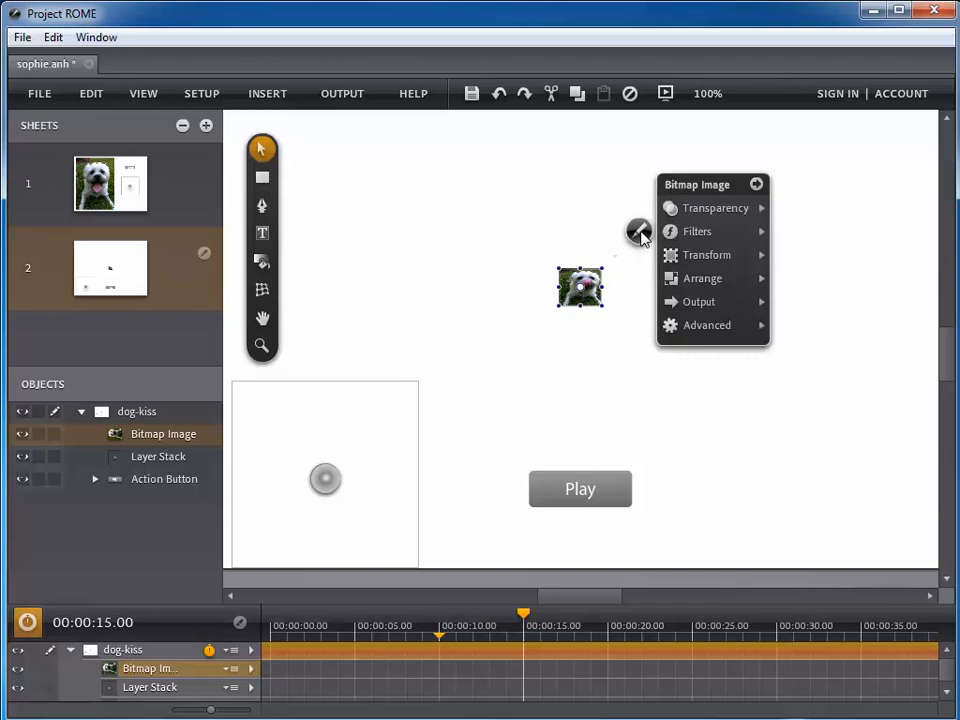
pyautogui.click(674, 262)
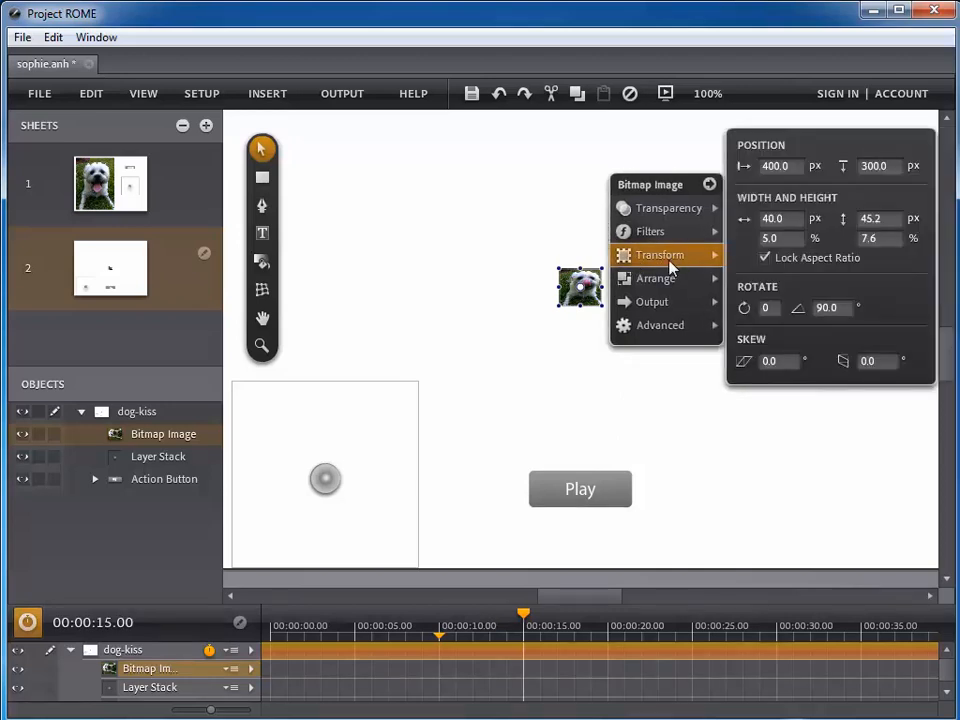
pyautogui.click(789, 219)
pyautogui.write('800')
pyautogui.press('Tab')
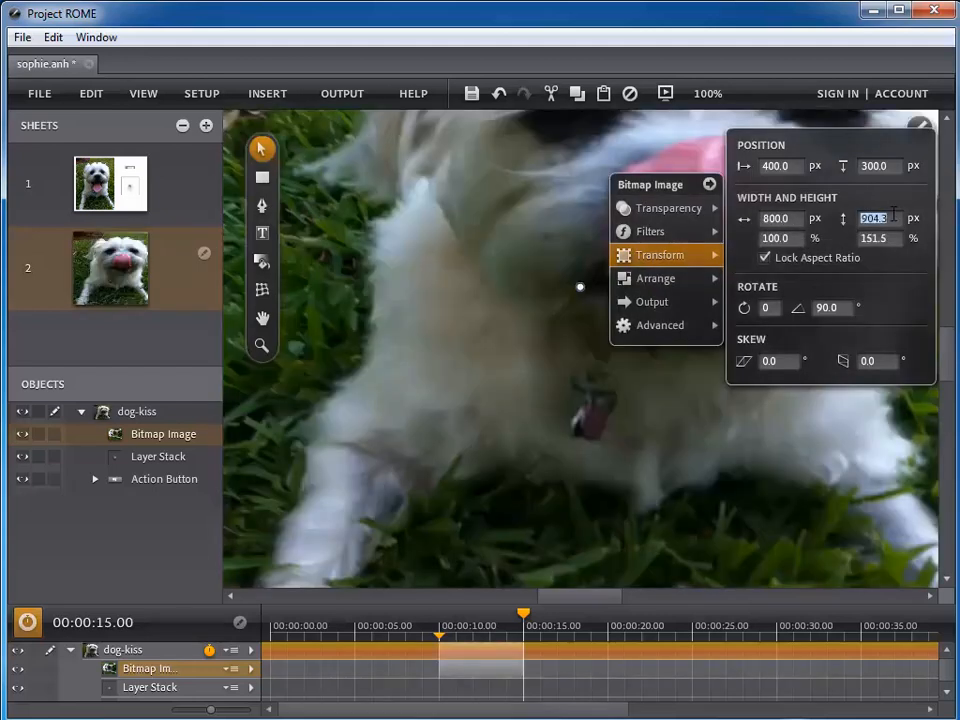
pyautogui.click(728, 463)
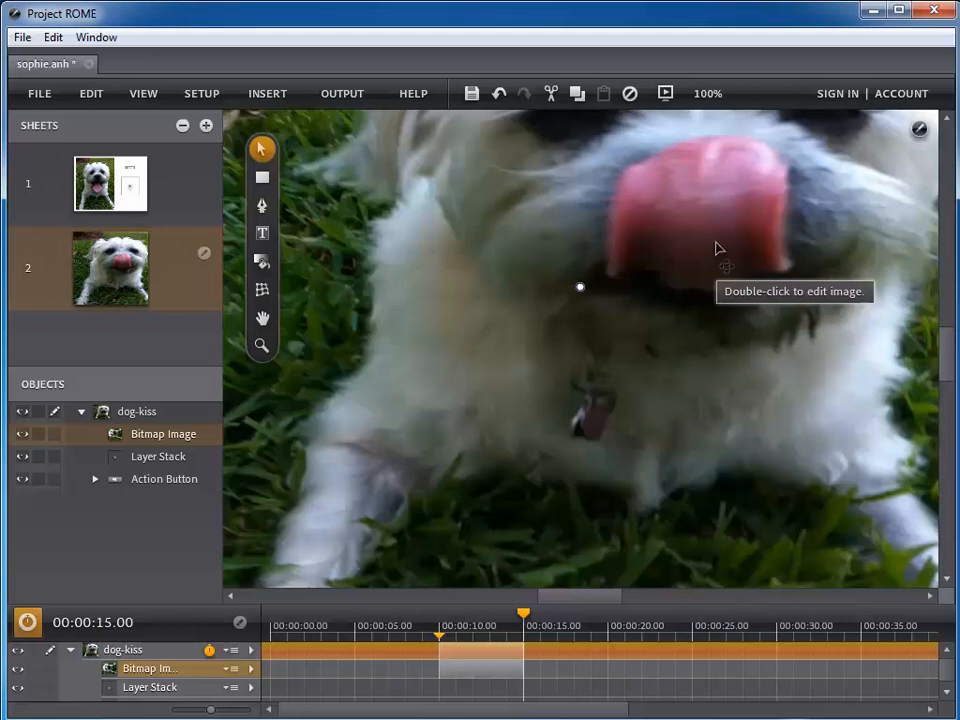
# - Place the zoom keyframe at 10 seconds and rewind the timeline to 0
pyautogui.click(437, 648)
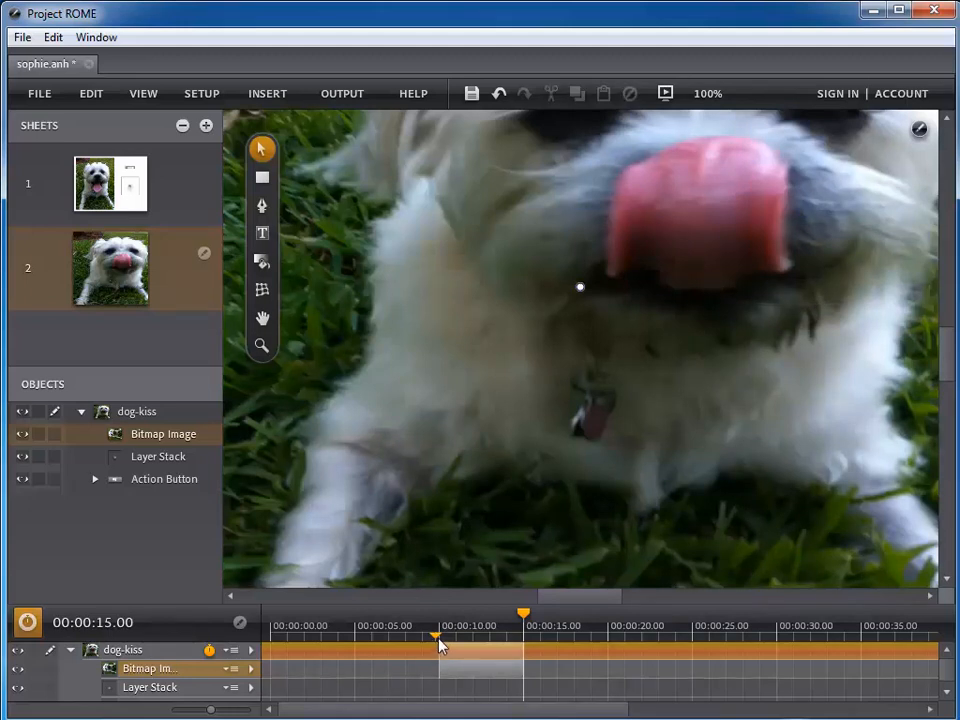
pyautogui.moveTo(437, 641); pyautogui.dragTo(441, 642)
pyautogui.moveTo(520, 618); pyautogui.dragTo(272, 617)
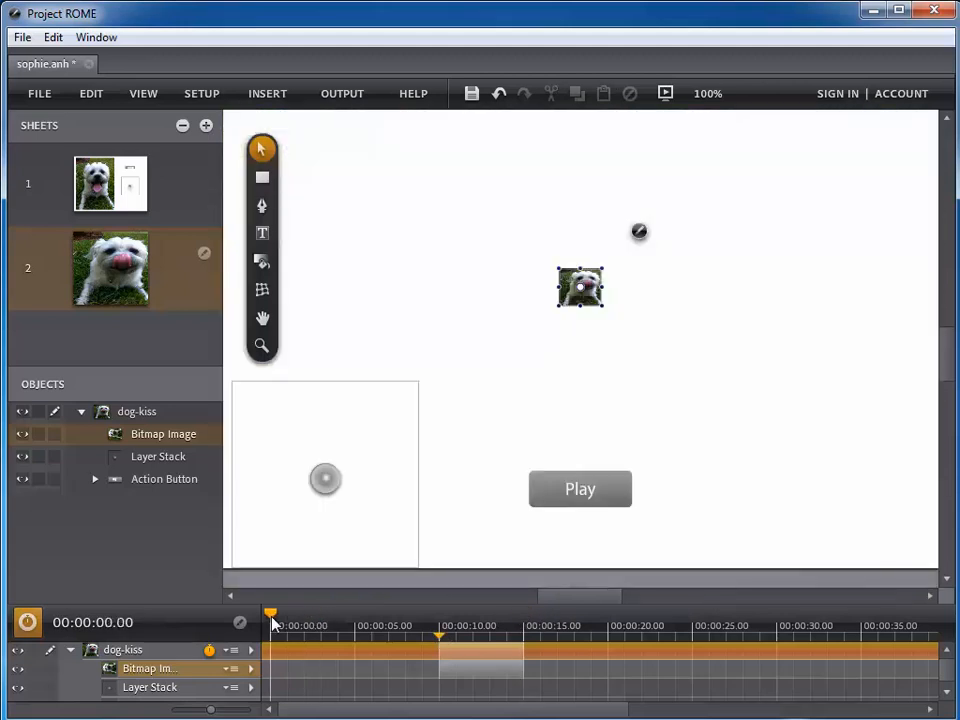
# - Add a Play action on the button's click that plays sophie2.mp3
pyautogui.click(545, 500)
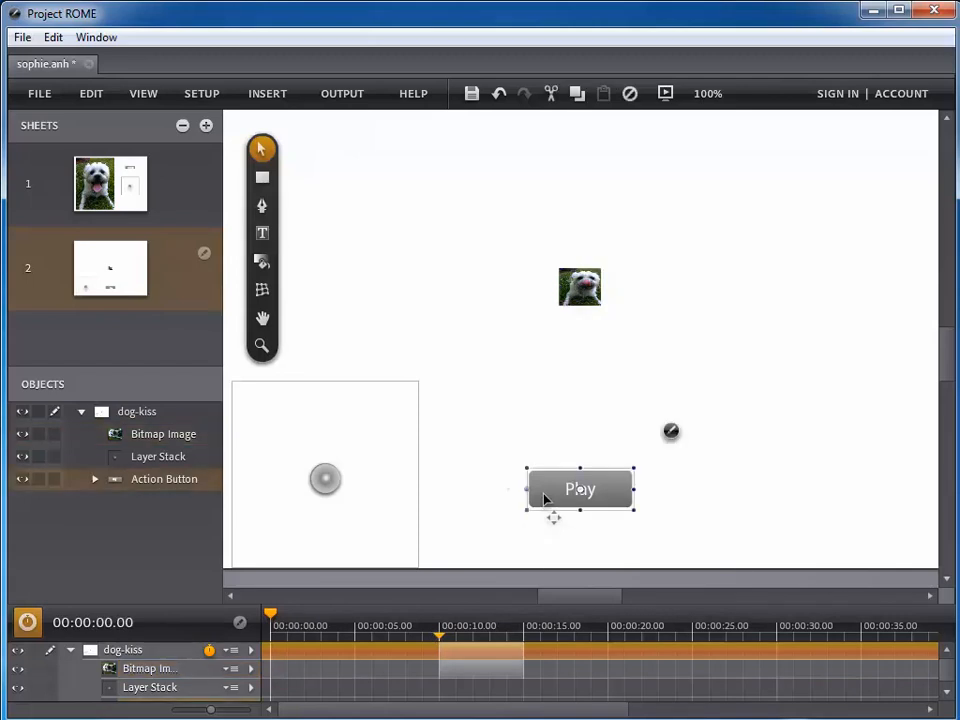
pyautogui.click(669, 433)
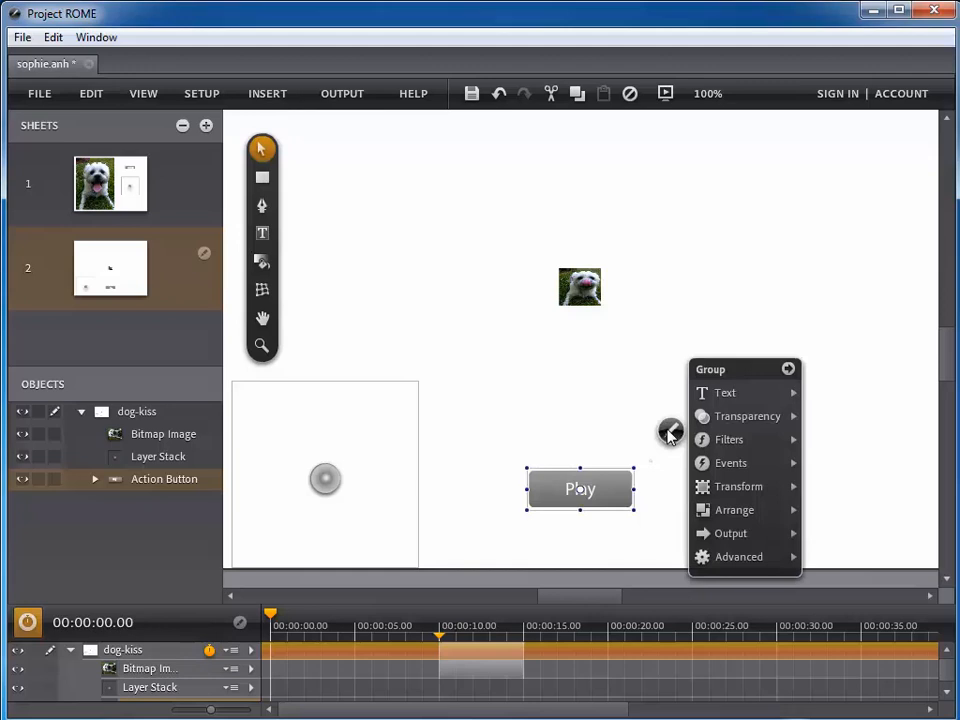
pyautogui.moveTo(657, 466)
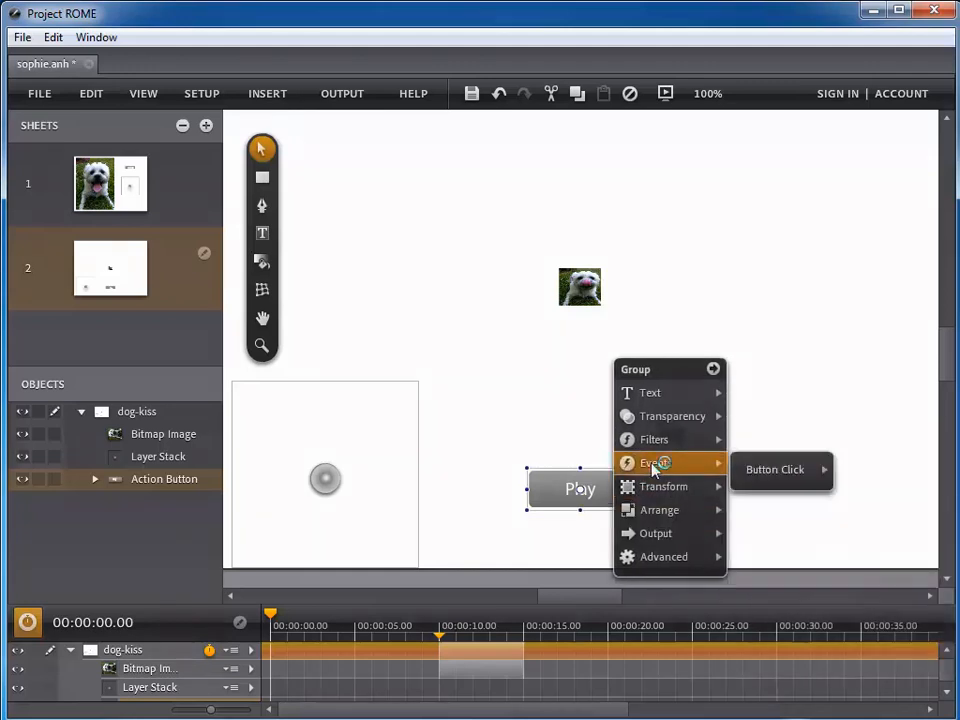
pyautogui.moveTo(763, 471)
pyautogui.moveTo(848, 483)
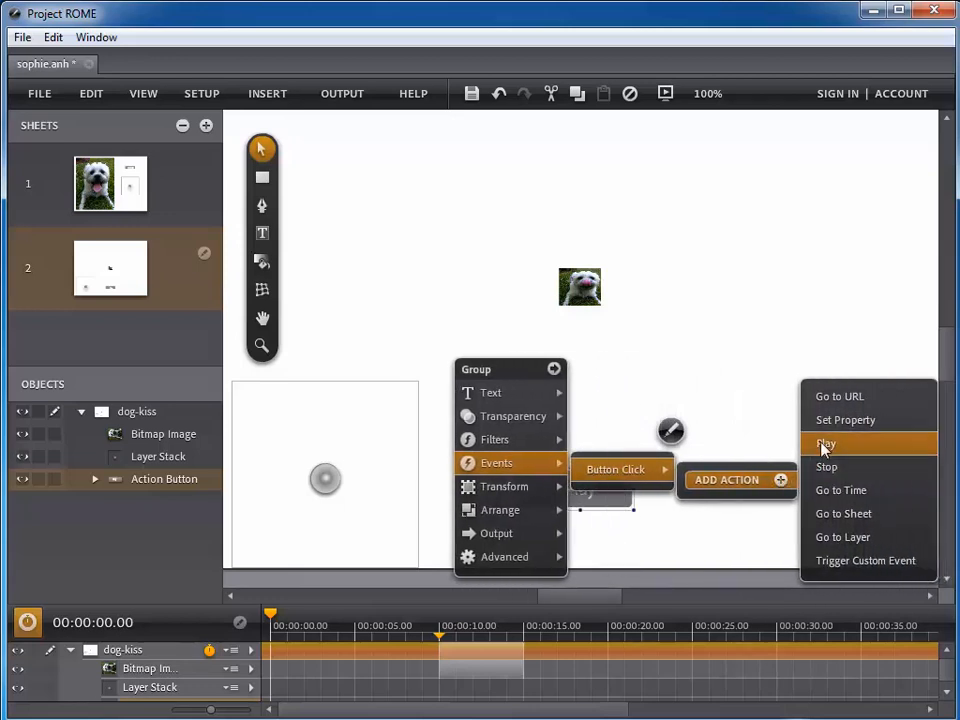
pyautogui.click(825, 446)
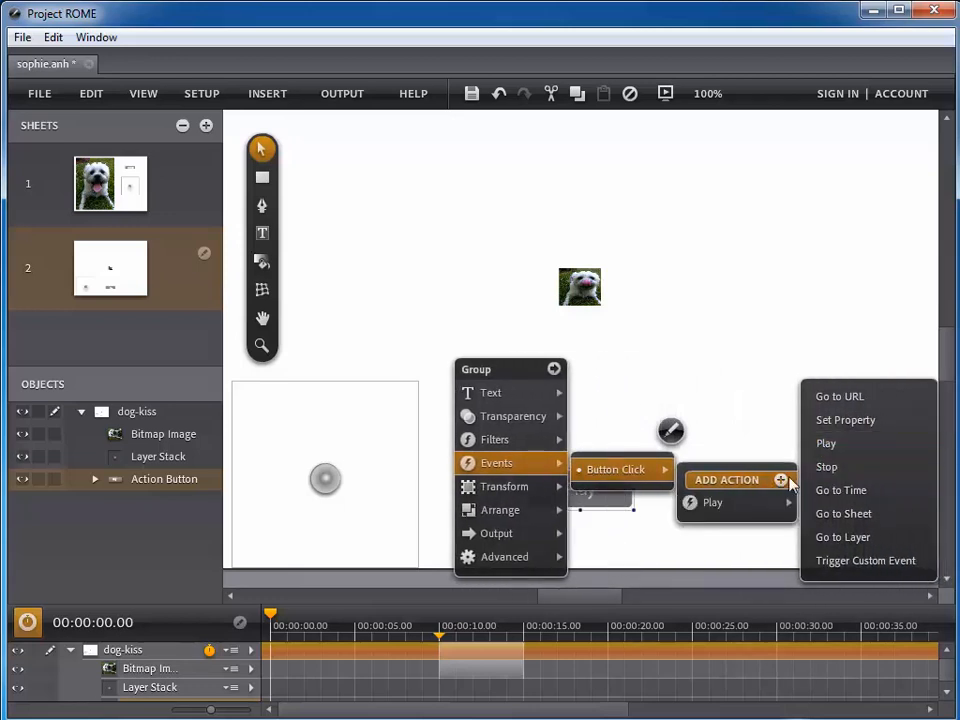
pyautogui.moveTo(866, 506)
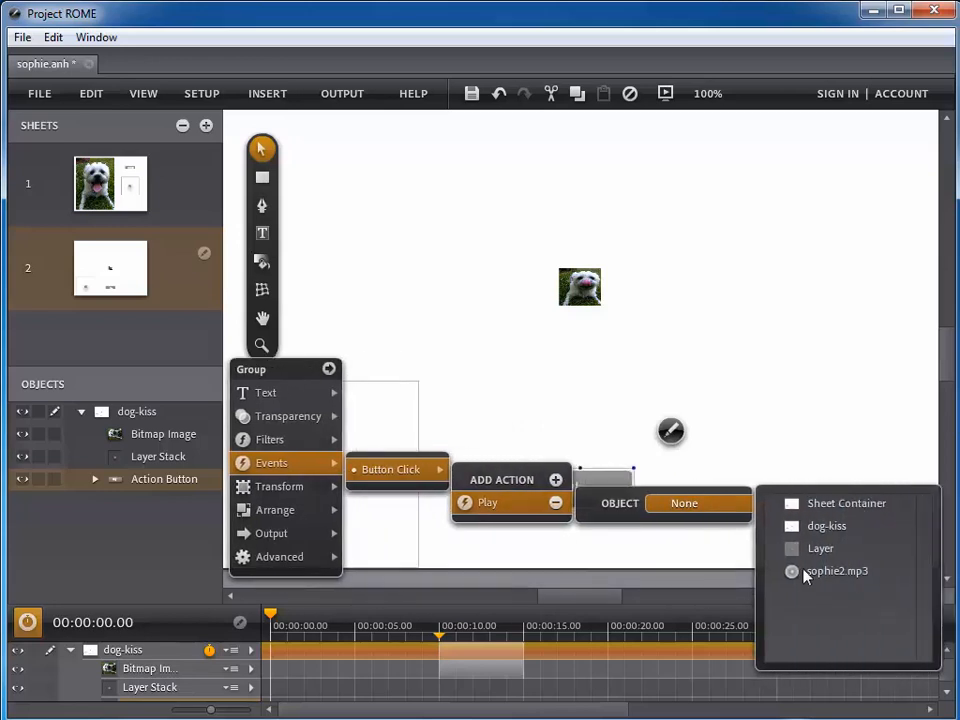
pyautogui.click(807, 573)
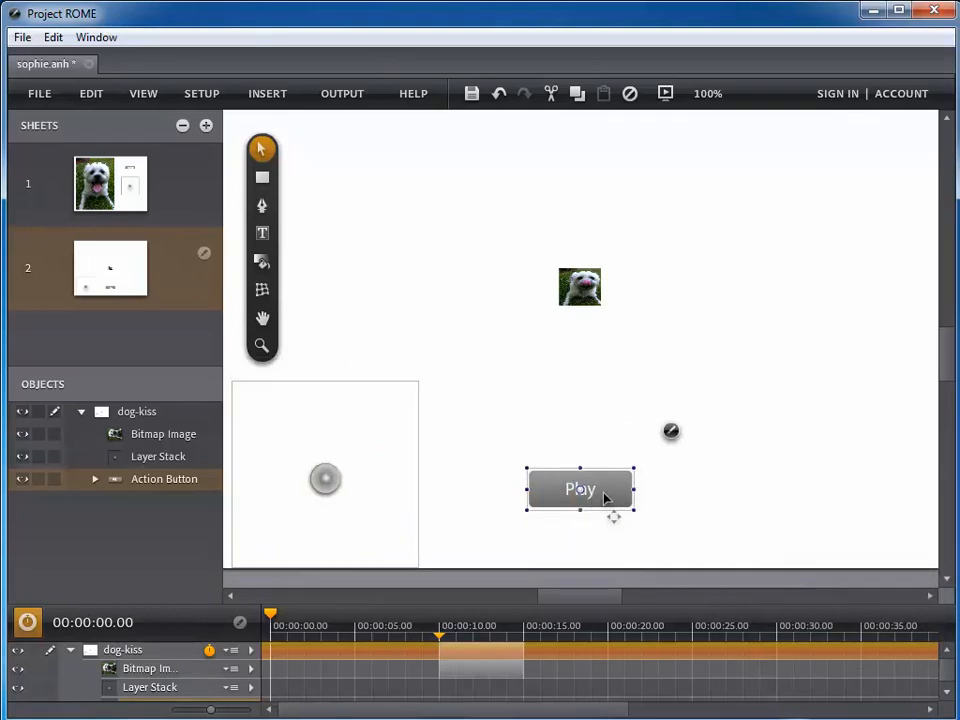
# - Add a Go to Time action sending dog-kiss to 00:00:10:00 with Animate checked
pyautogui.click(671, 431)
pyautogui.click(702, 463)
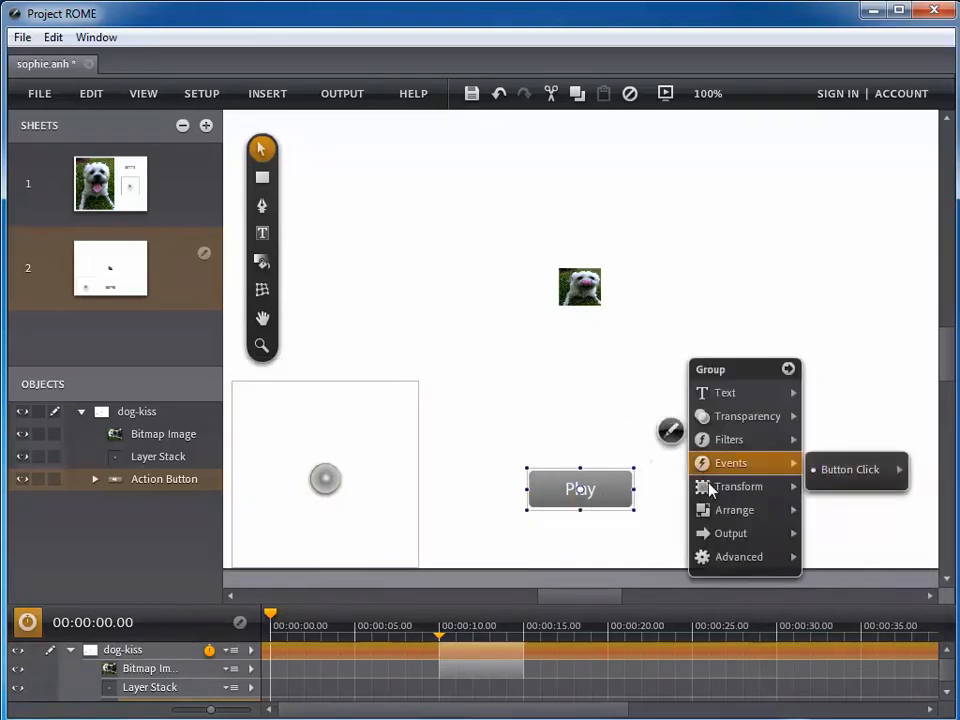
pyautogui.click(787, 478)
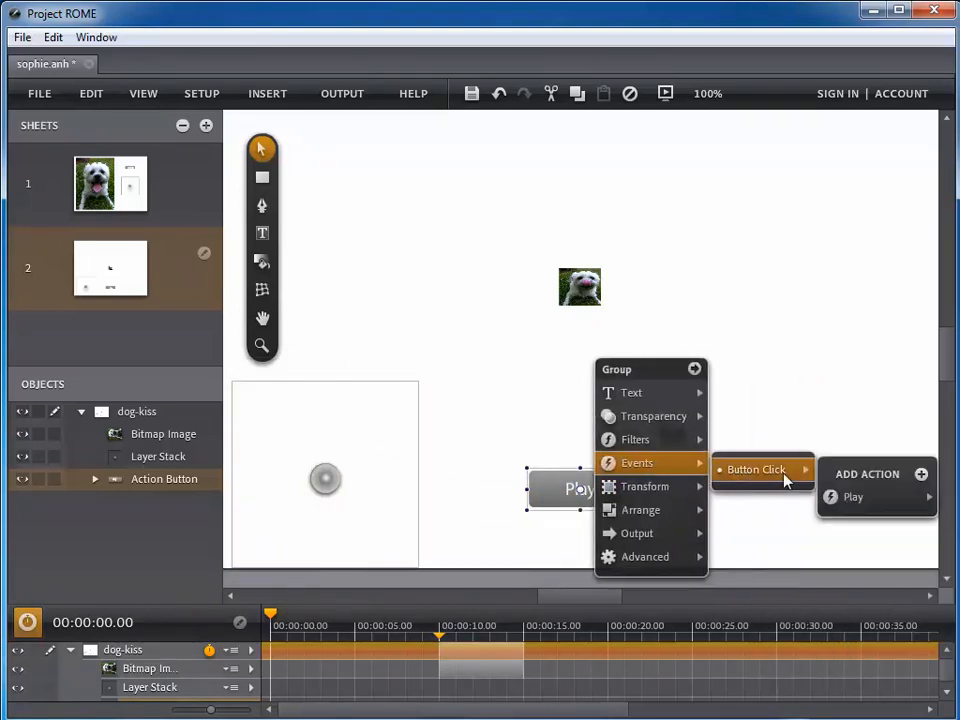
pyautogui.click(874, 474)
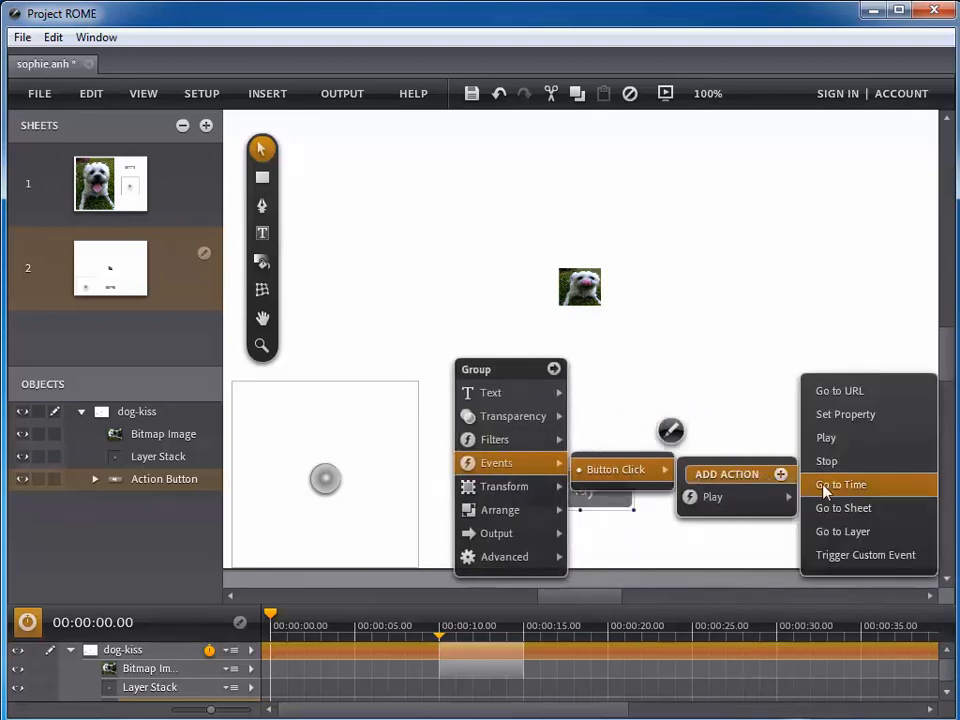
pyautogui.click(824, 487)
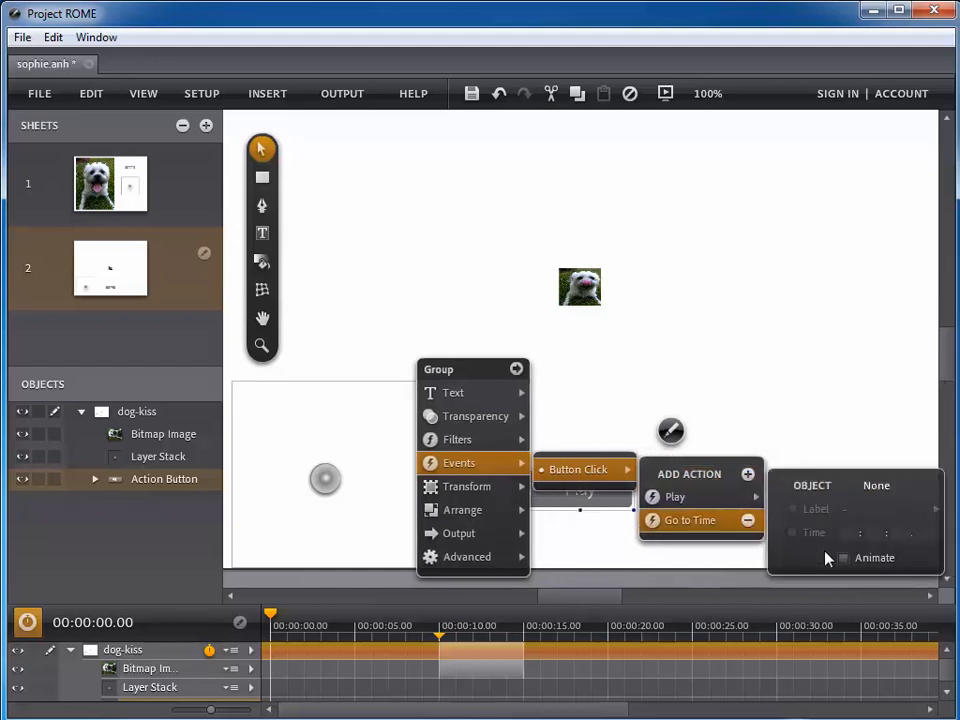
pyautogui.click(876, 487)
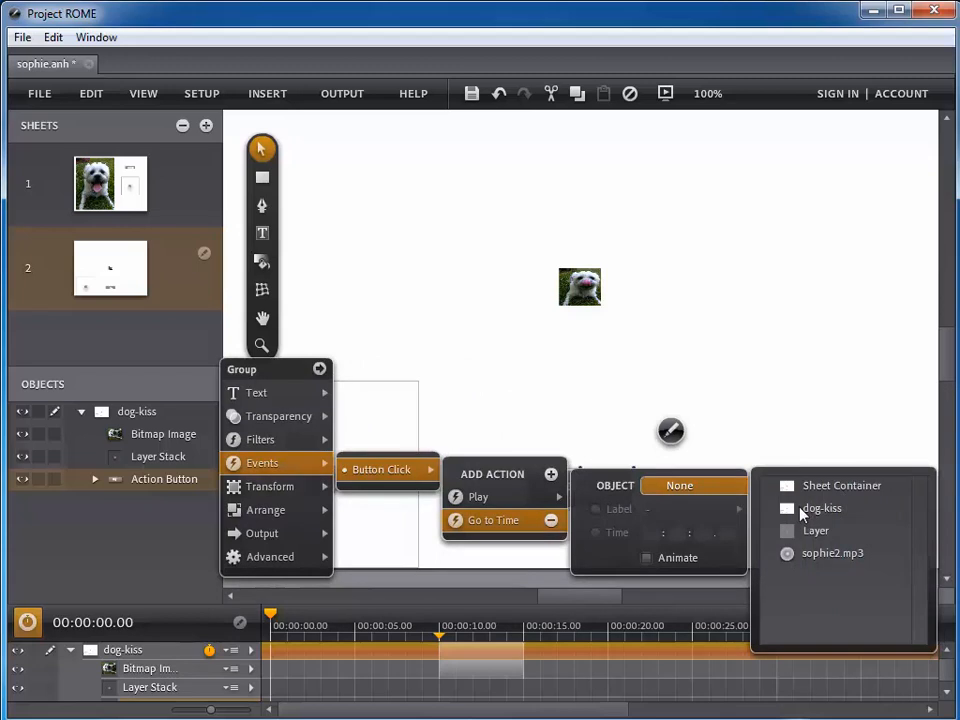
pyautogui.click(808, 511)
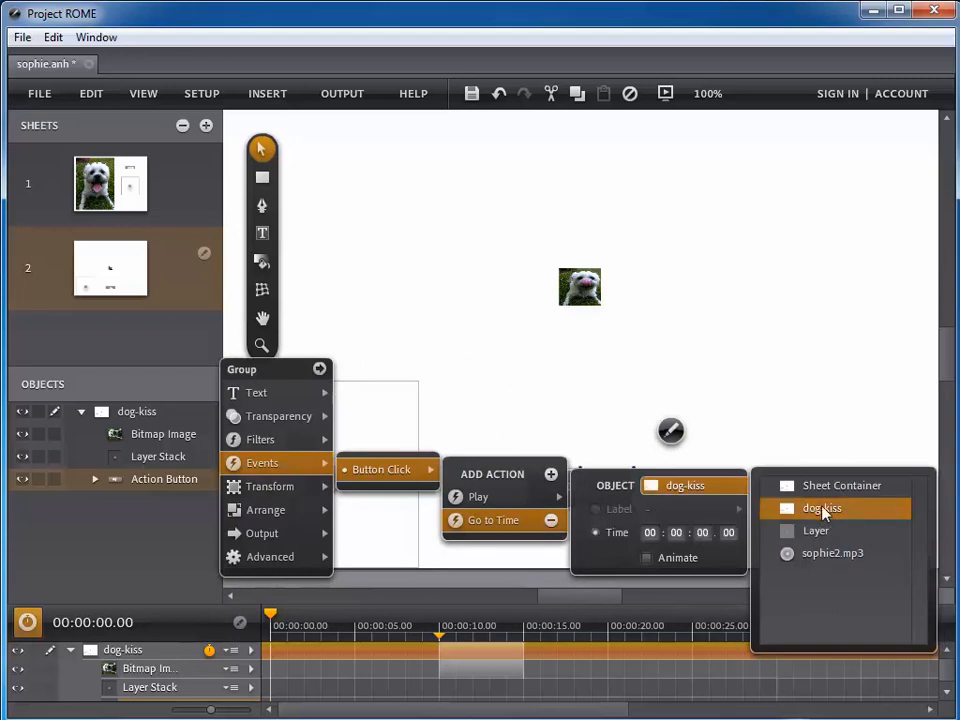
pyautogui.click(677, 534)
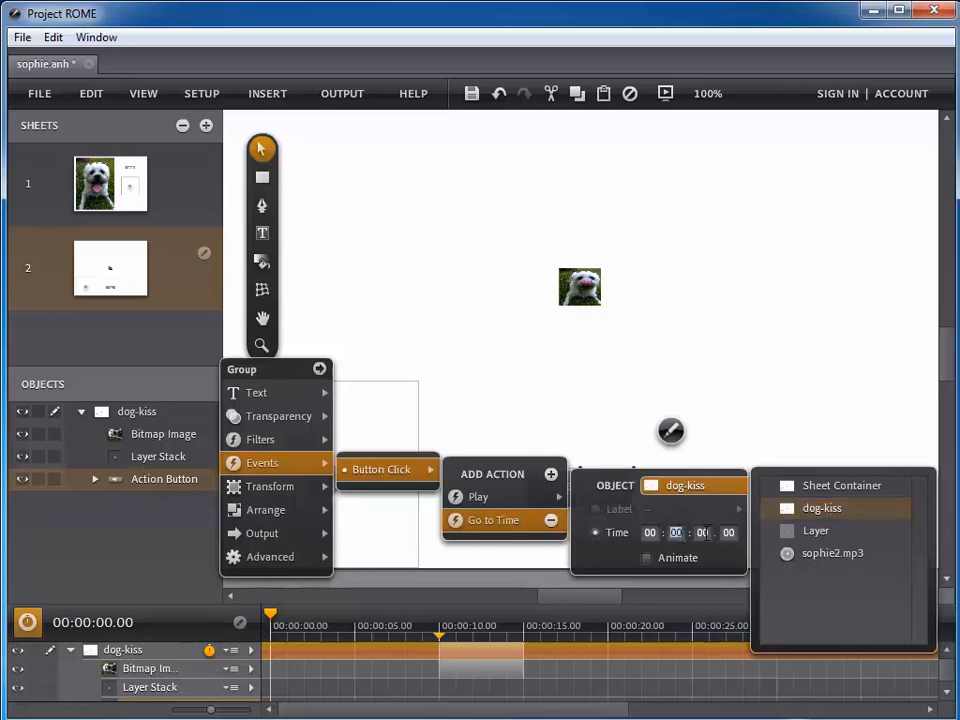
pyautogui.click(708, 533)
pyautogui.write('10')
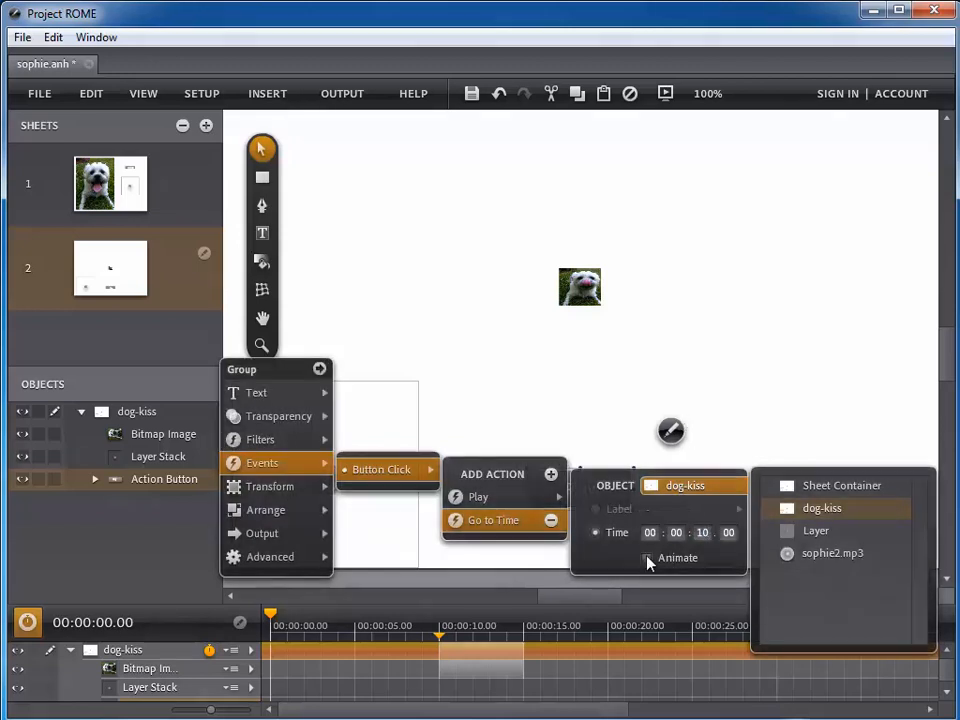
pyautogui.click(648, 560)
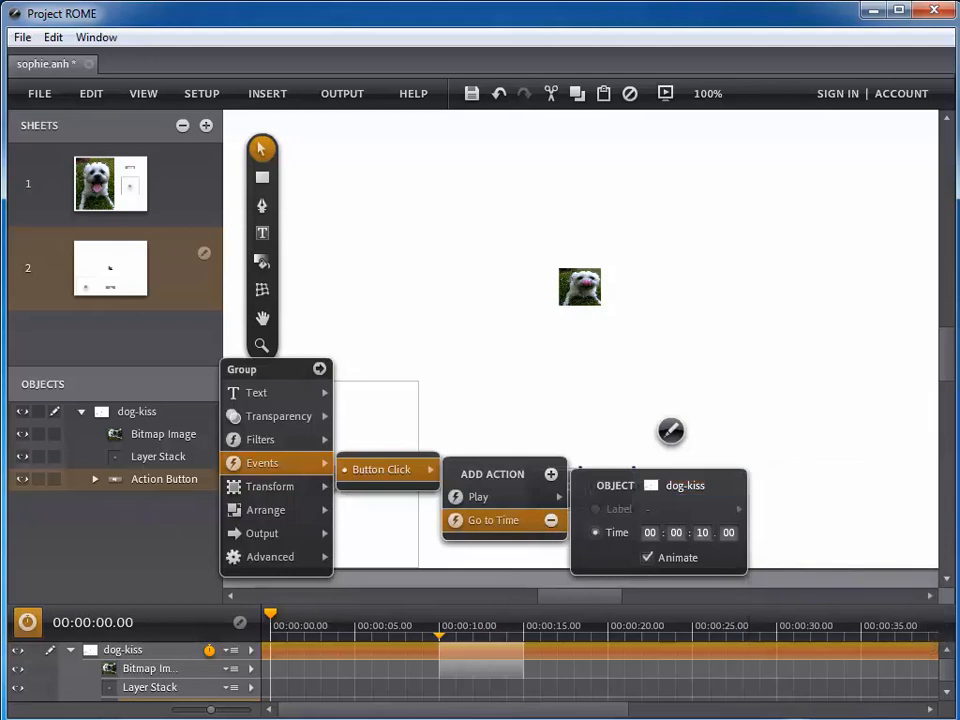
pyautogui.click(647, 388)
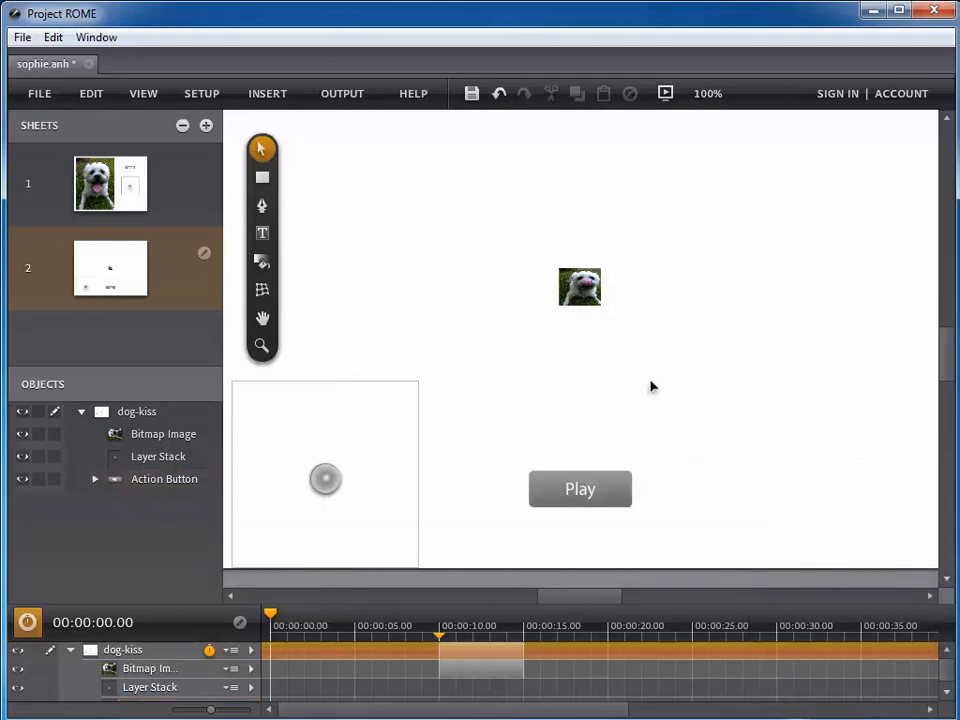
pyautogui.click(666, 94)
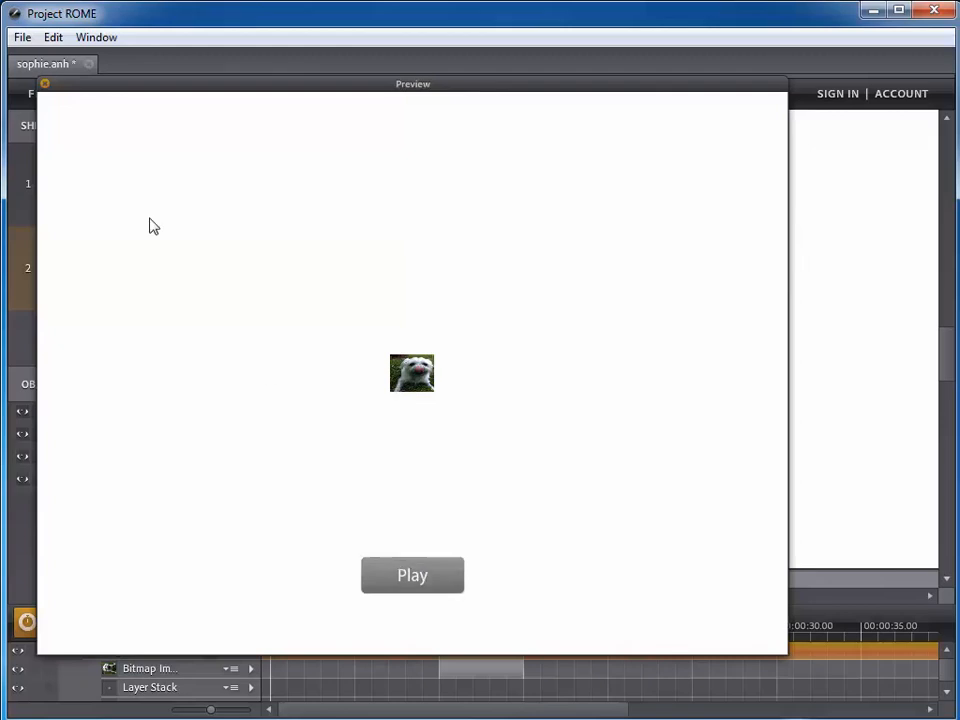
pyautogui.click(44, 86)
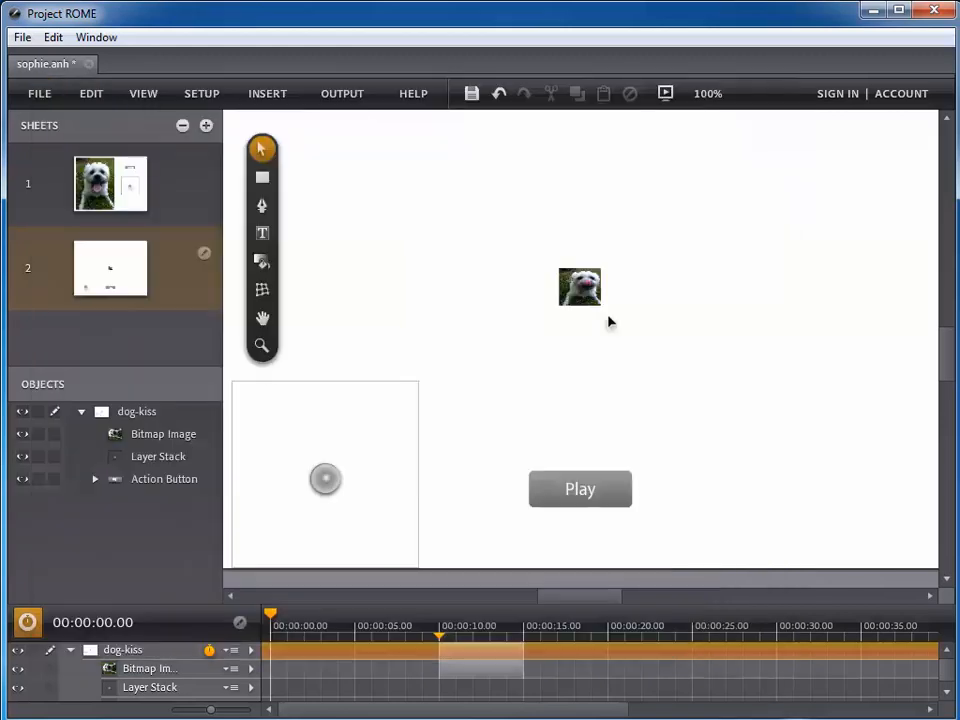
pyautogui.click(608, 500)
pyautogui.click(670, 431)
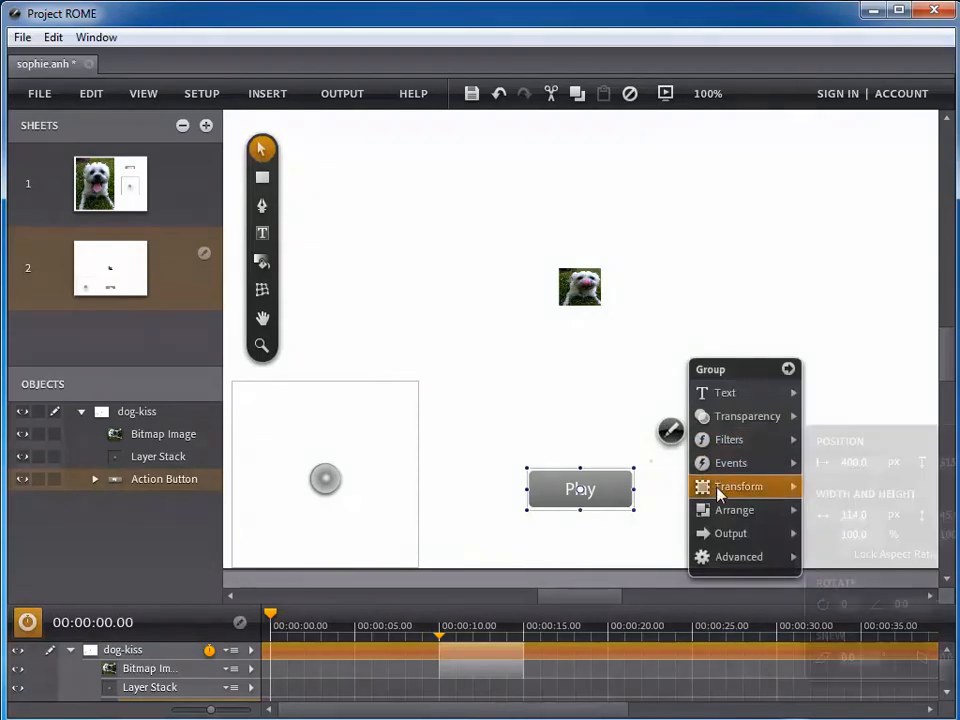
pyautogui.click(724, 463)
pyautogui.click(786, 476)
pyautogui.click(835, 514)
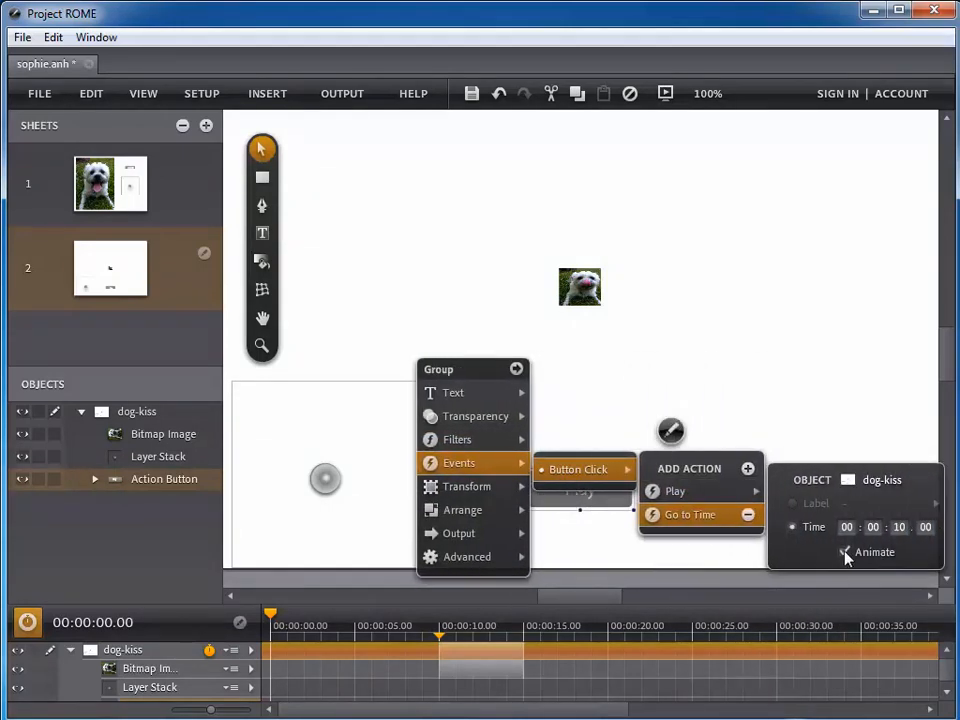
pyautogui.click(726, 373)
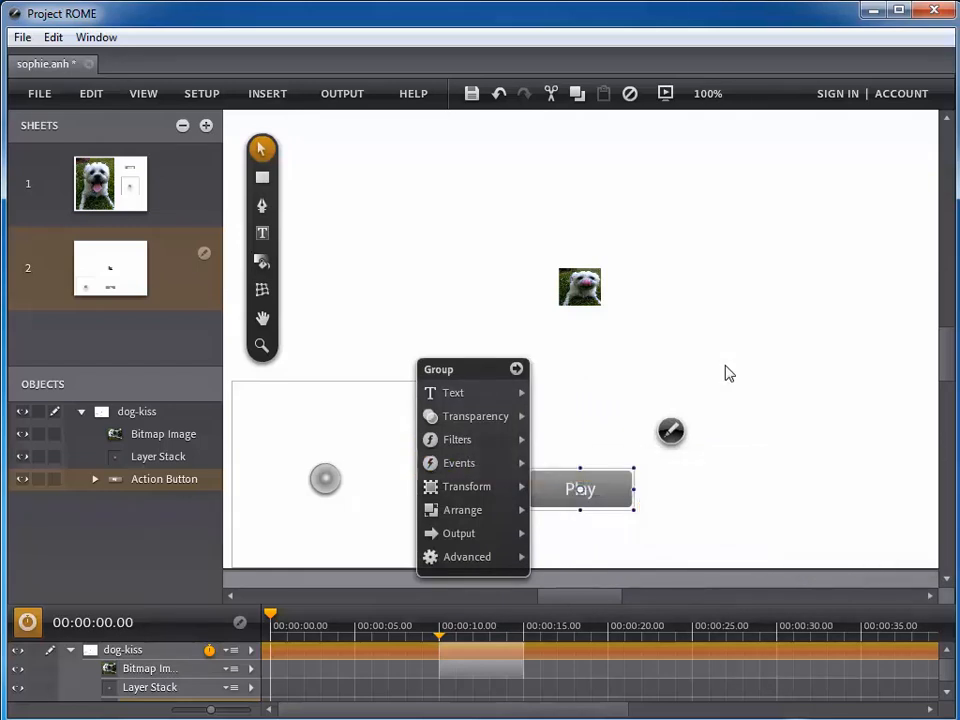
pyautogui.click(729, 373)
pyautogui.click(671, 93)
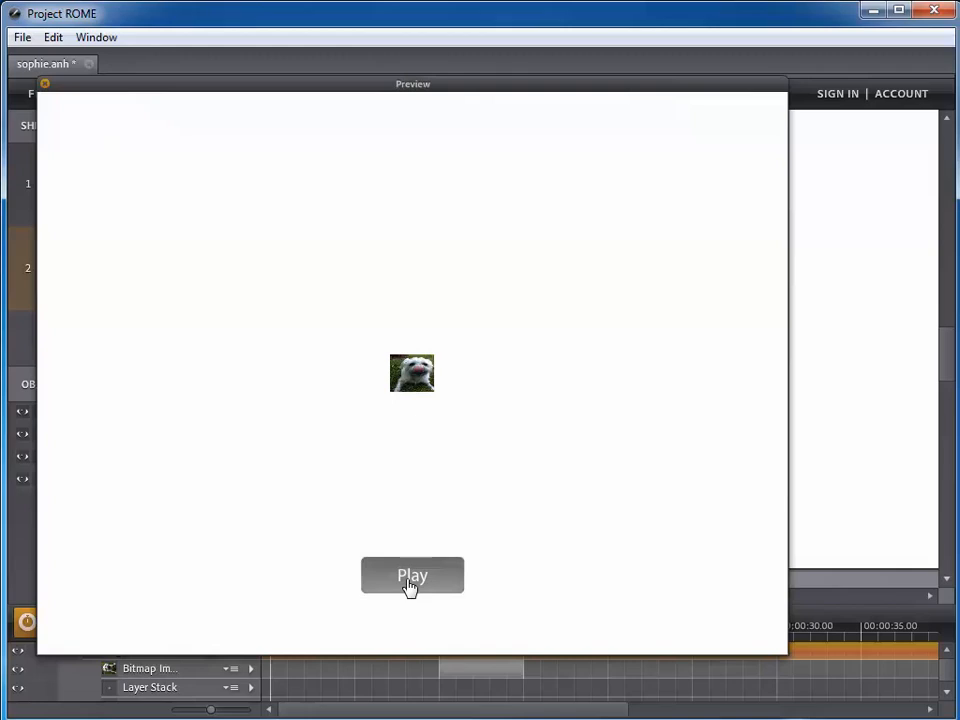
pyautogui.click(409, 583)
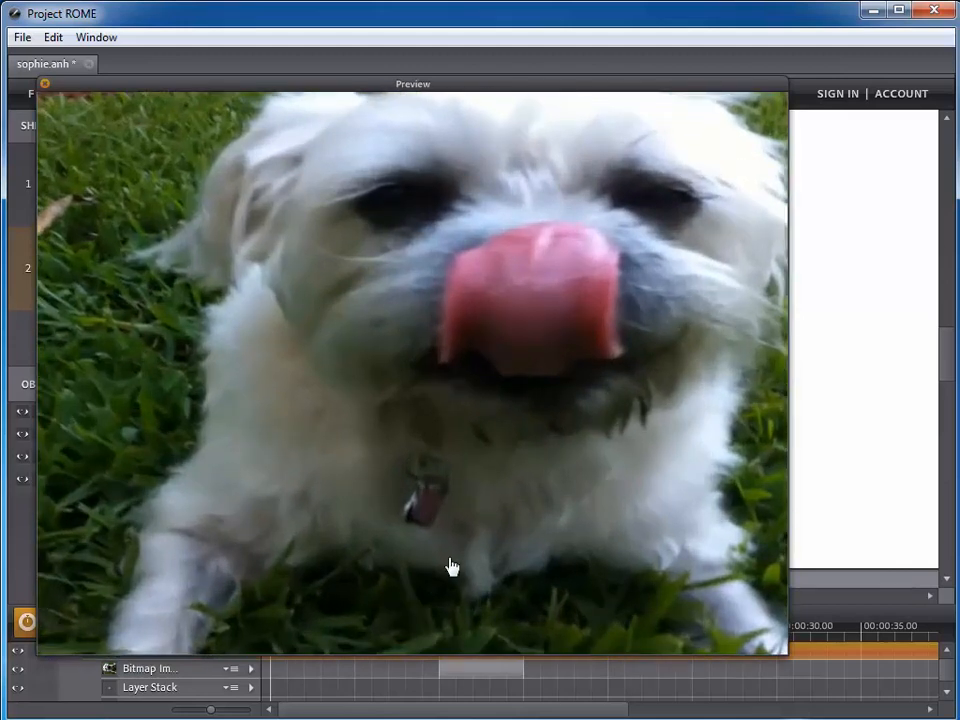
pyautogui.click(43, 88)
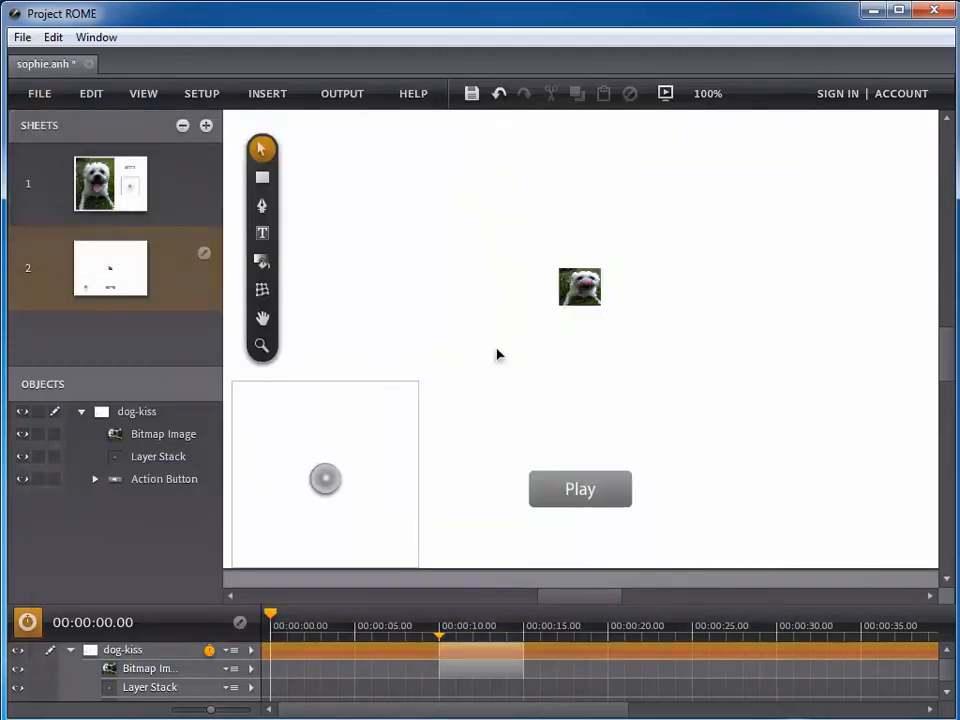